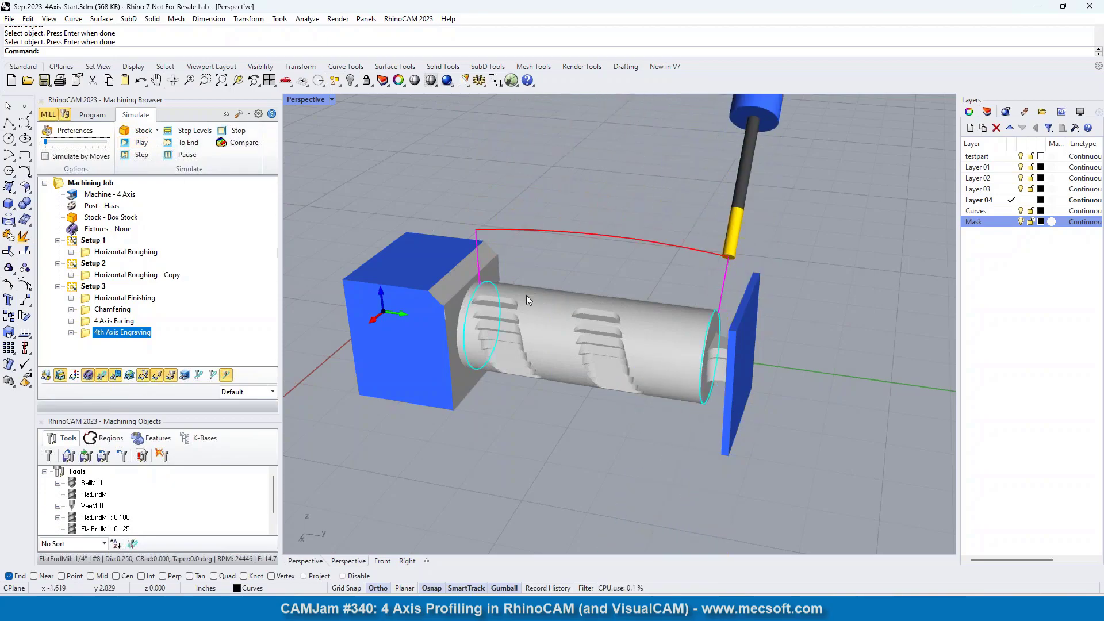
- Inspect the simulated stock at both ends of the cylinder, including the uncut shaft next to the end plate
scroll(552, 298, up, 5)
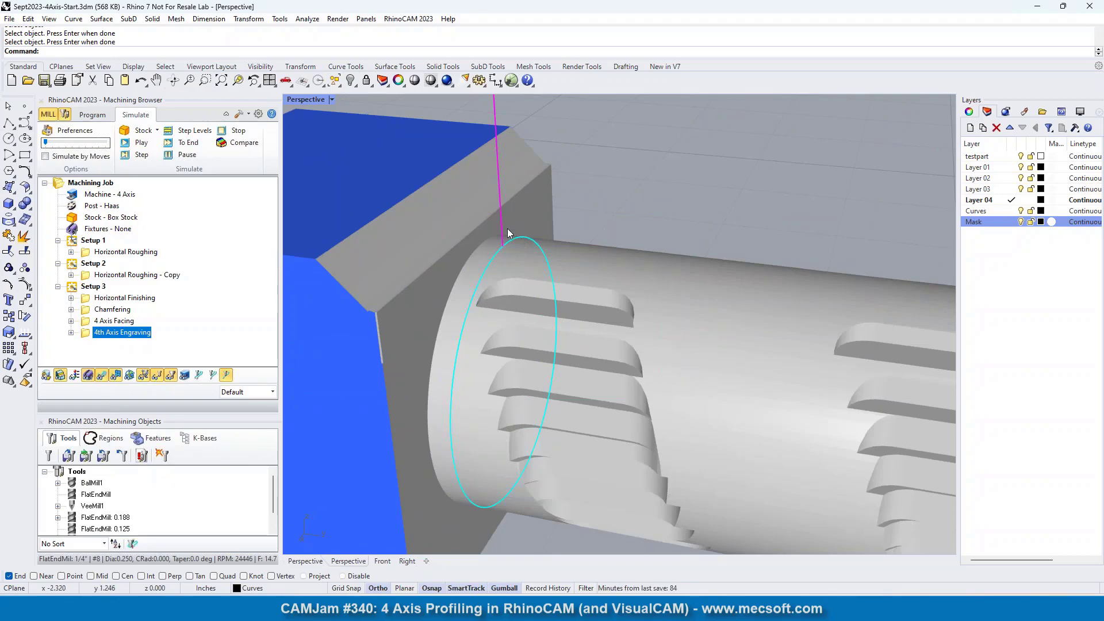
scroll(543, 274, down, 3)
scroll(544, 274, down, 5)
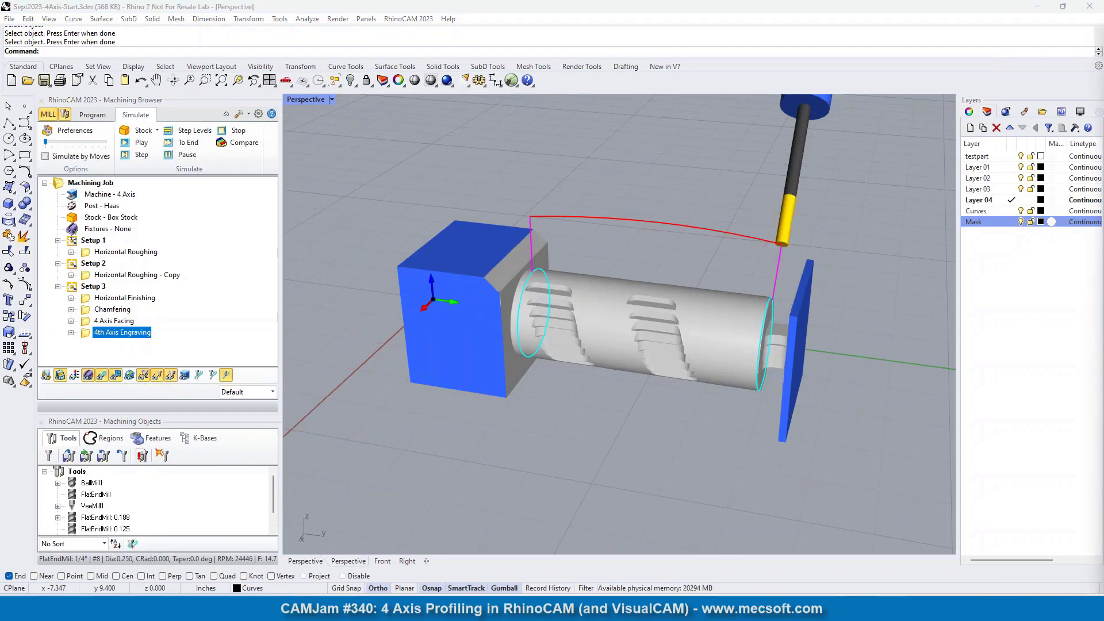
click(925, 304)
scroll(787, 361, up, 5)
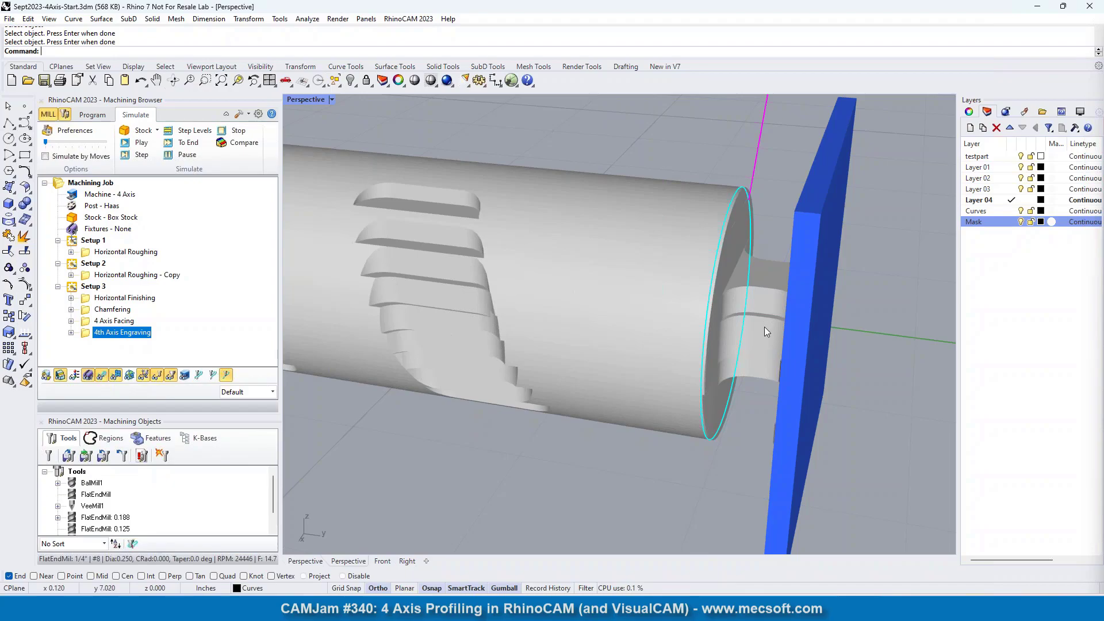
scroll(825, 322, down, 2)
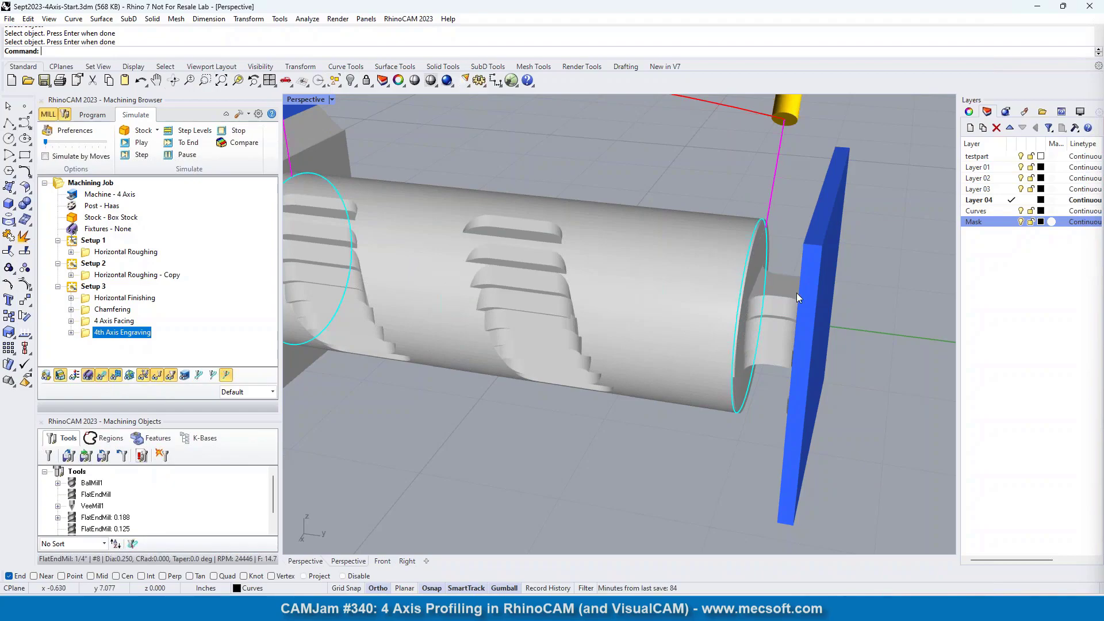
- Create a 4 Axis Profiling operation and replace its preselected regions with the circular curve at the base of the green shaft
click(93, 116)
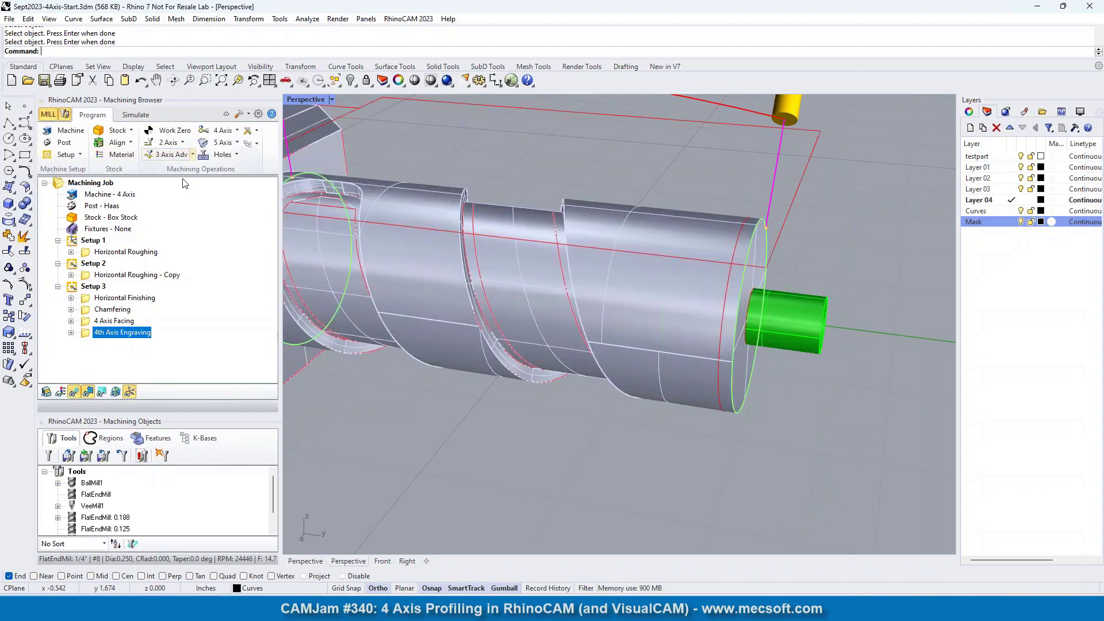
click(227, 134)
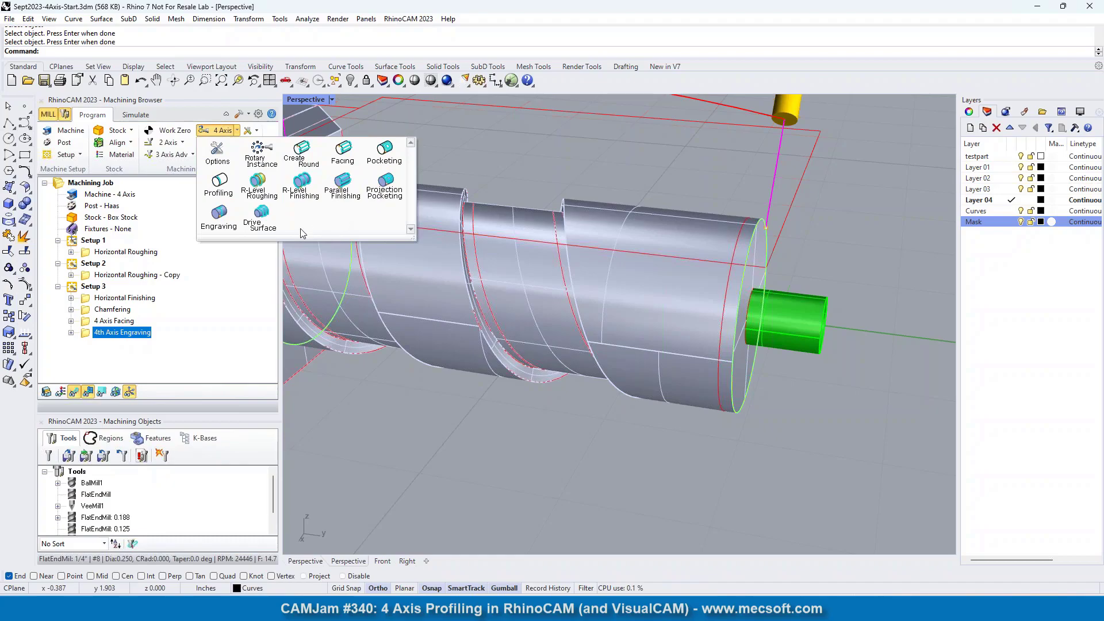
click(239, 194)
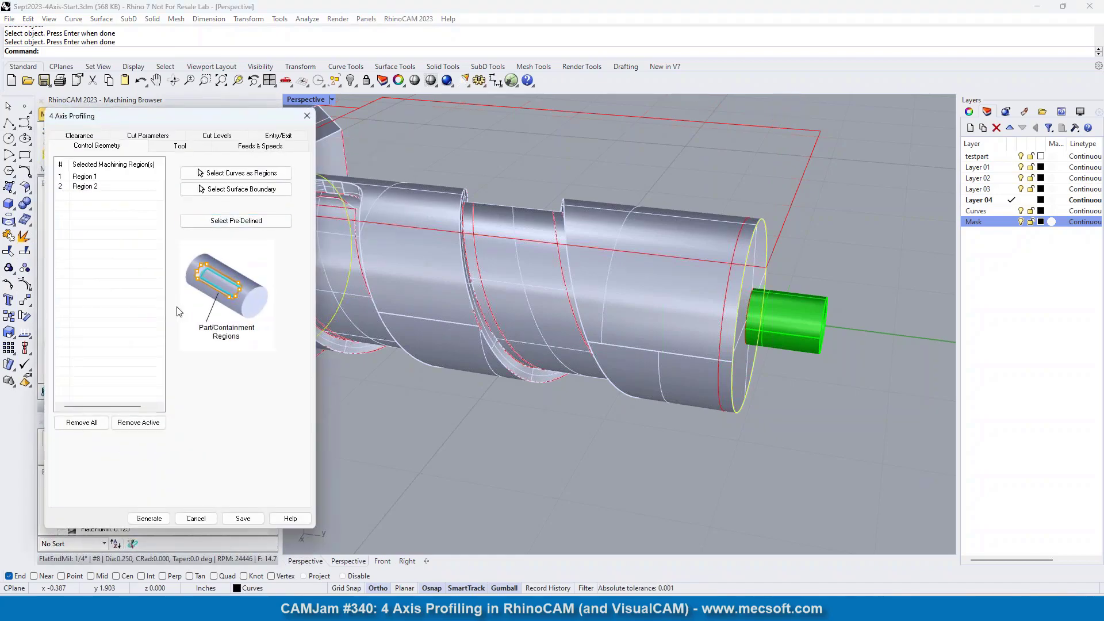
click(82, 424)
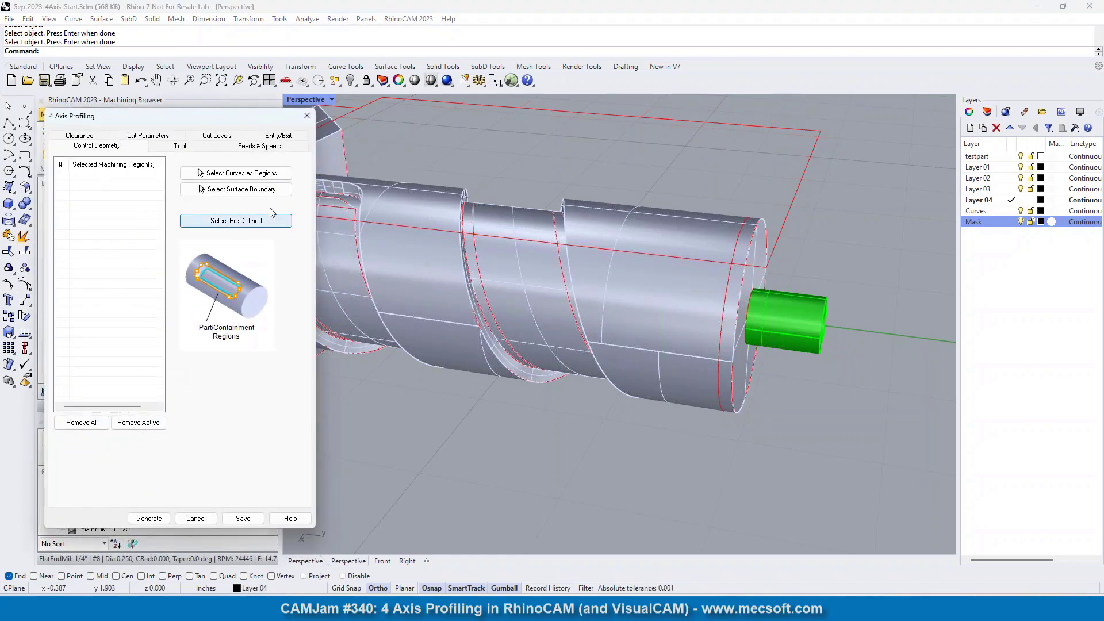
click(225, 175)
scroll(760, 301, up, 4)
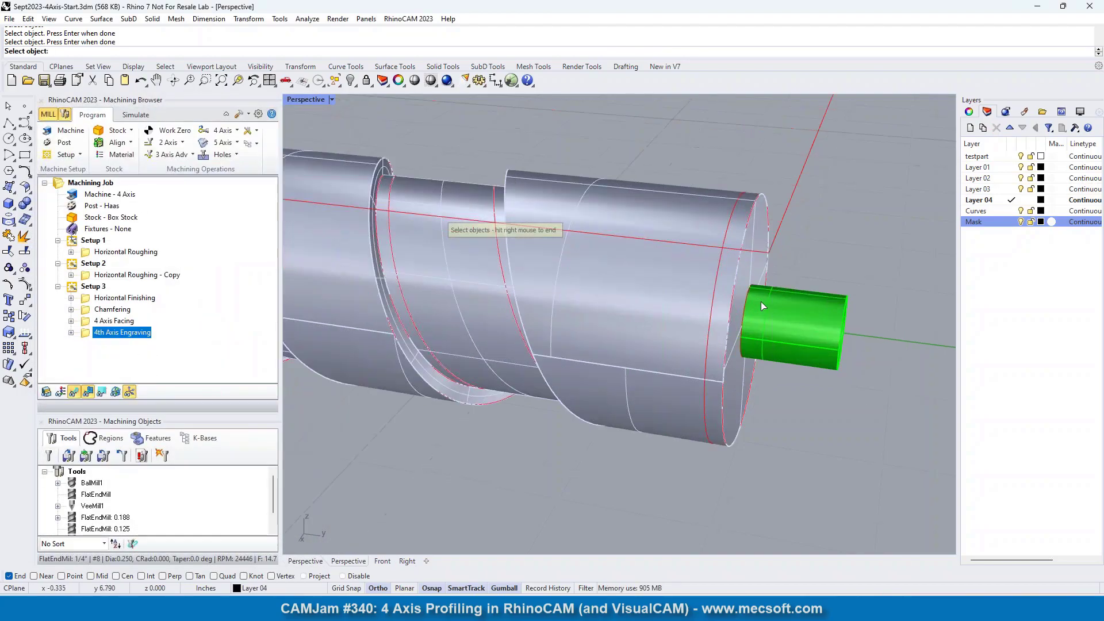
click(744, 303)
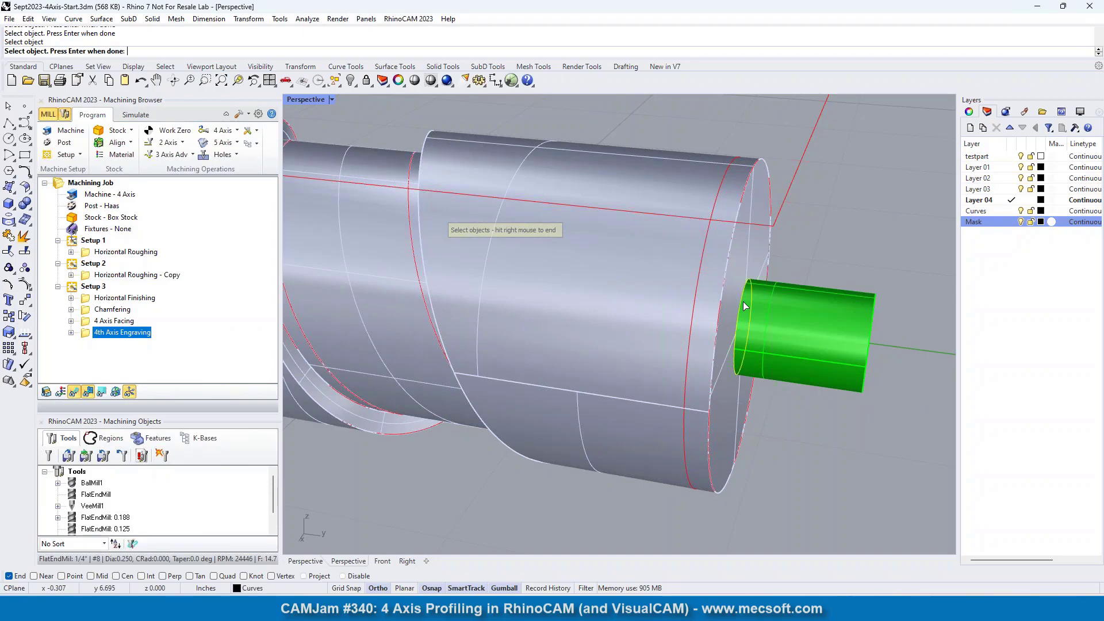
right_click(768, 419)
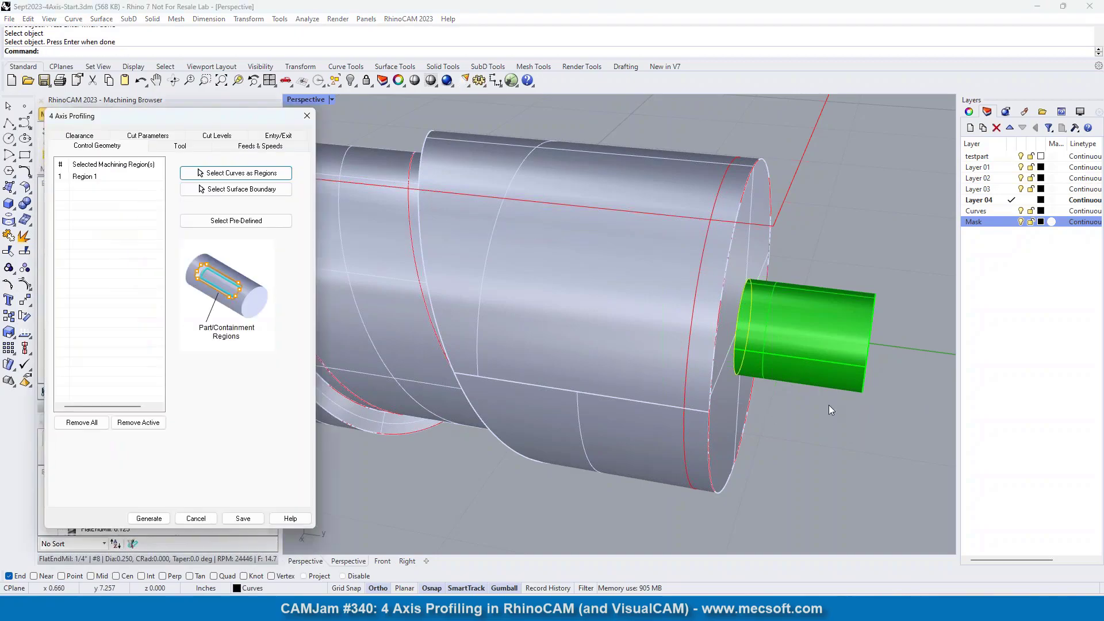
- Set the profiling operation's cutting side to Determine using 3D Model
click(187, 147)
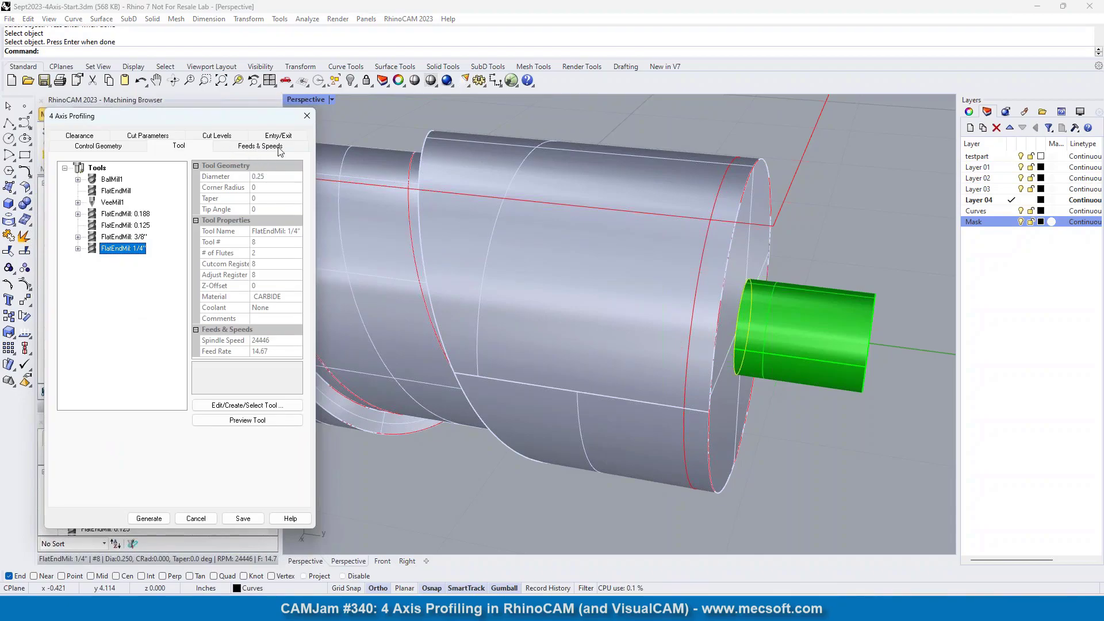
click(142, 136)
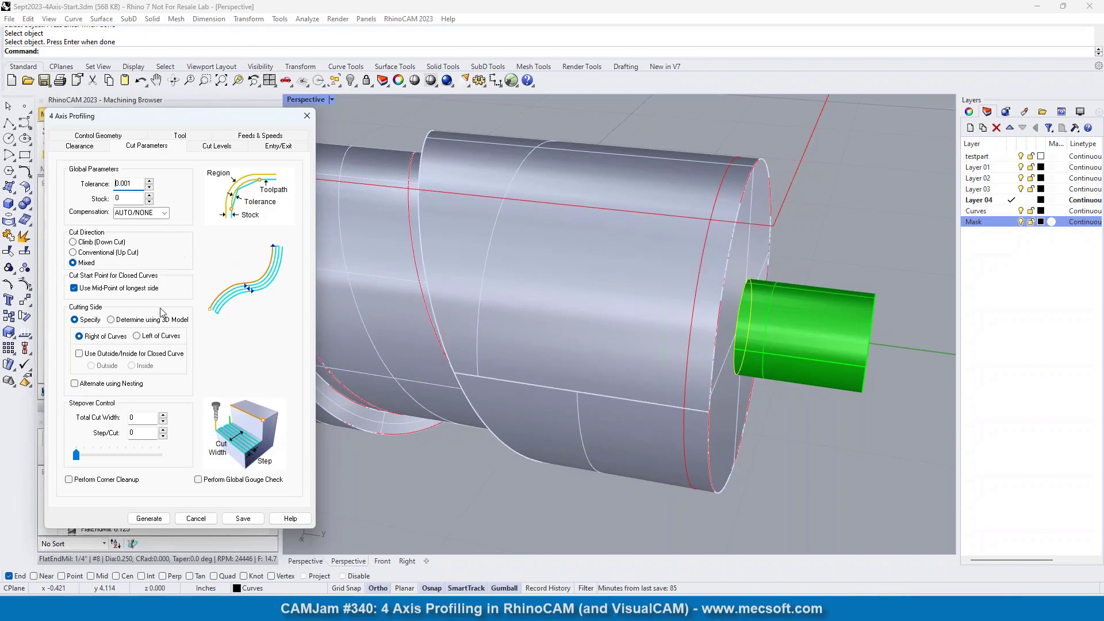
click(120, 323)
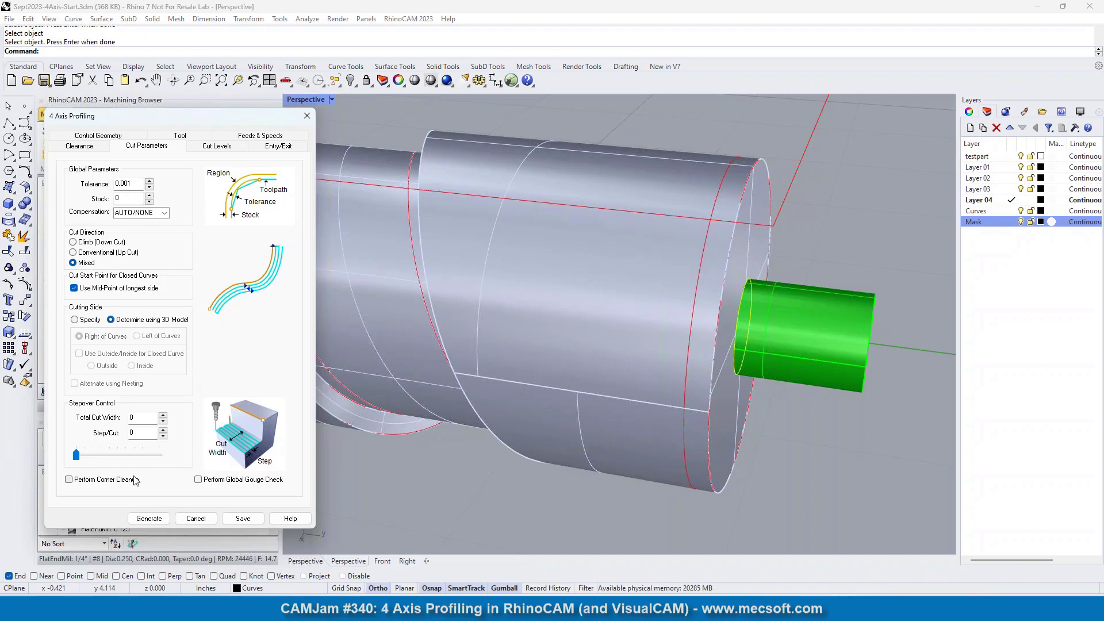
- Set both the entry and exit motions to None and generate the 4 Axis Profiling toolpath
click(278, 146)
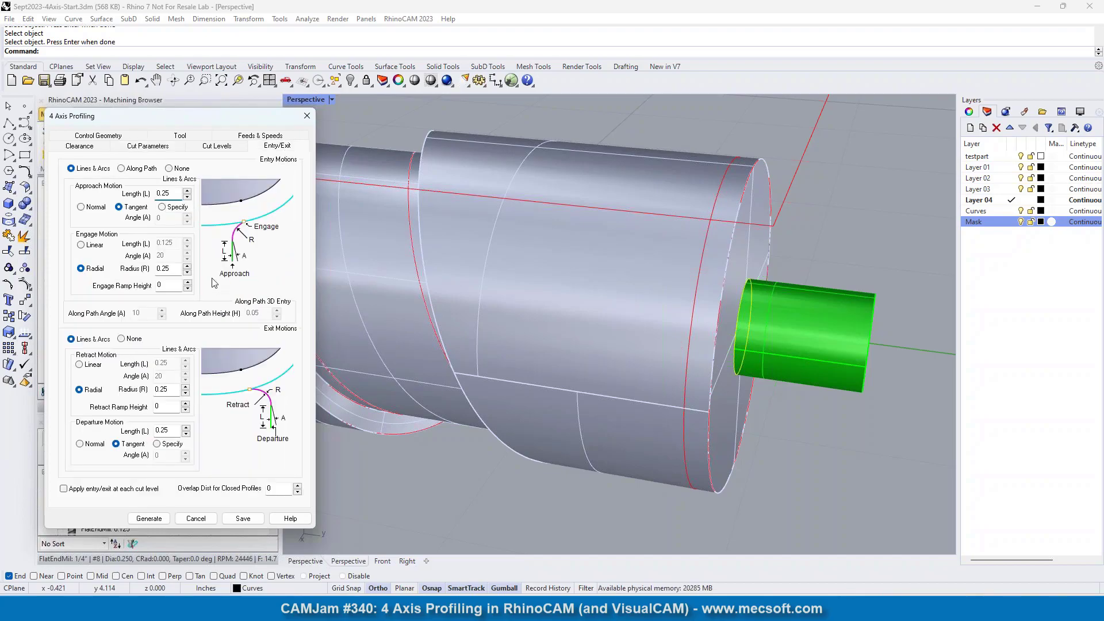
click(169, 169)
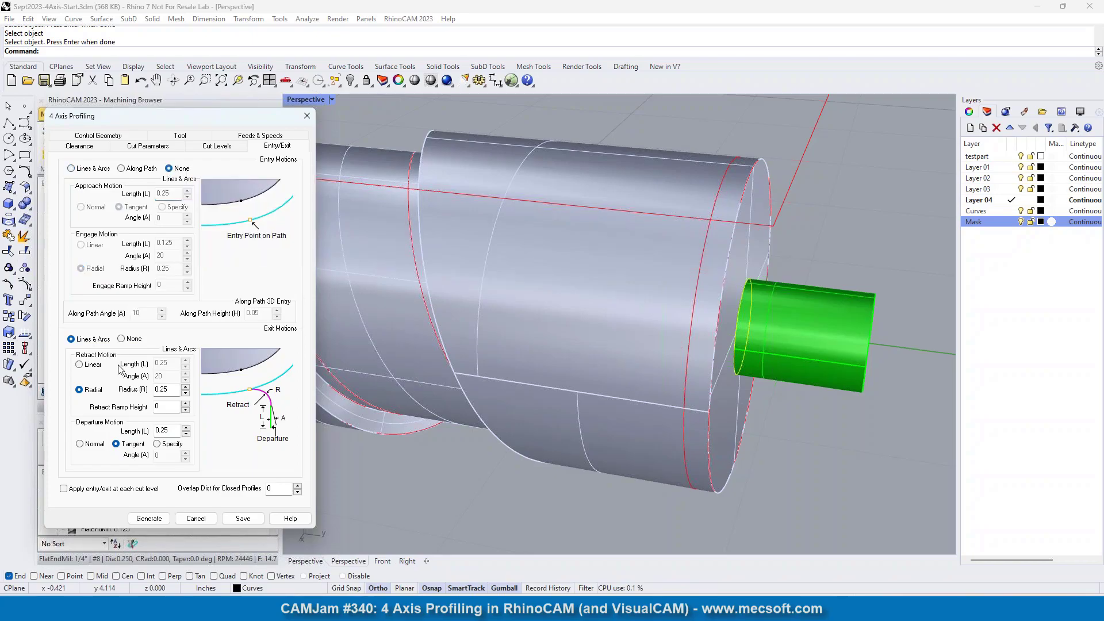
click(129, 339)
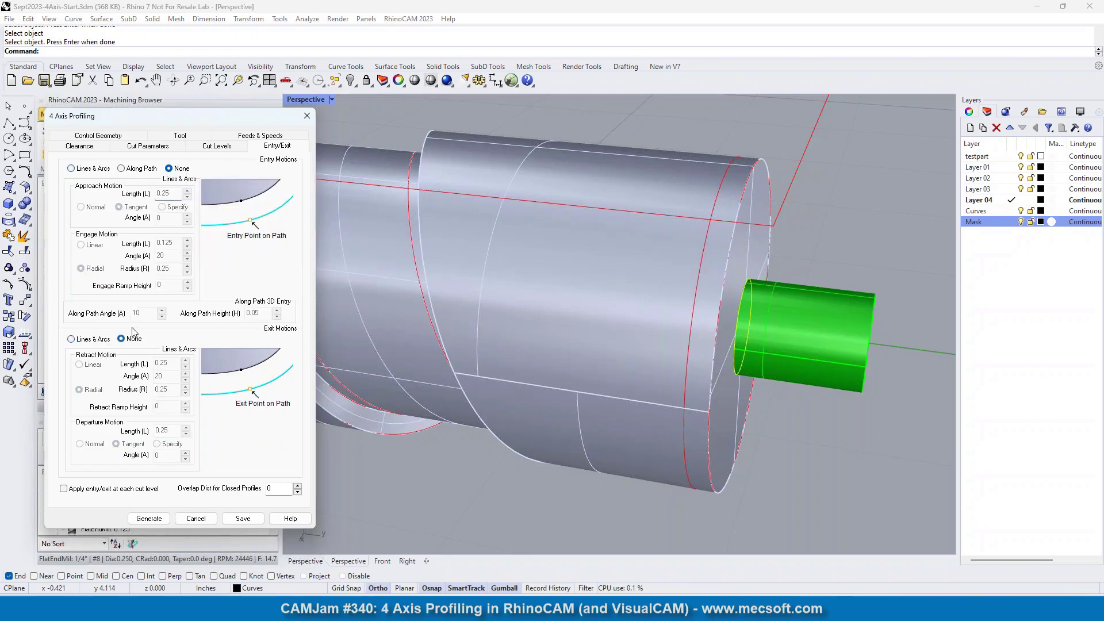
click(150, 519)
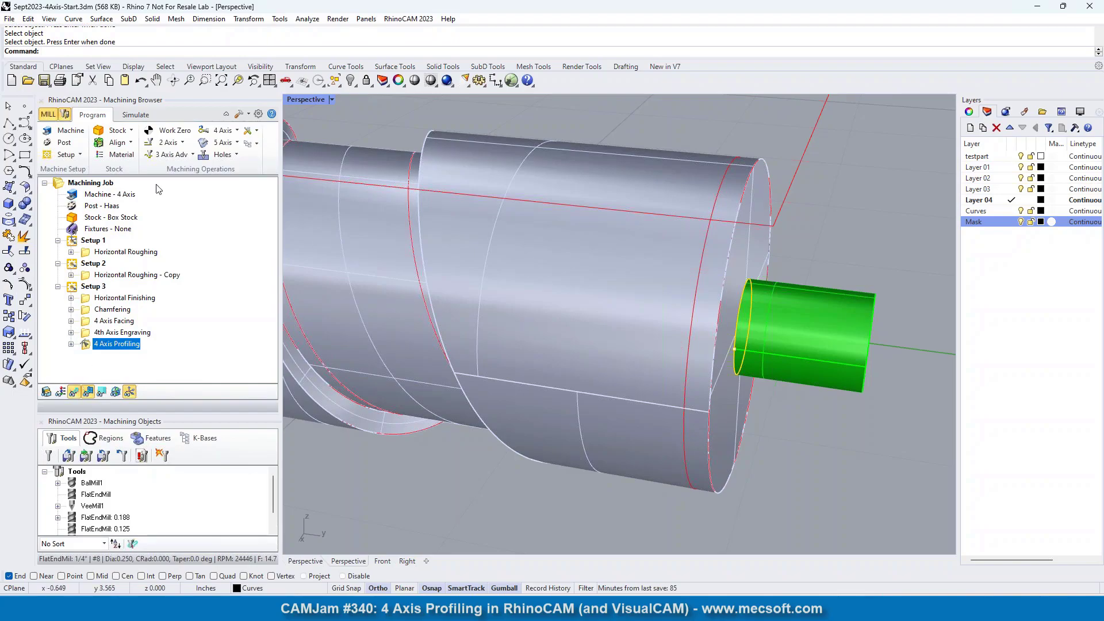
- Simulate the 4 Axis Profiling operation and compare its toolpath display with the 4th Axis Engraving operation
click(135, 114)
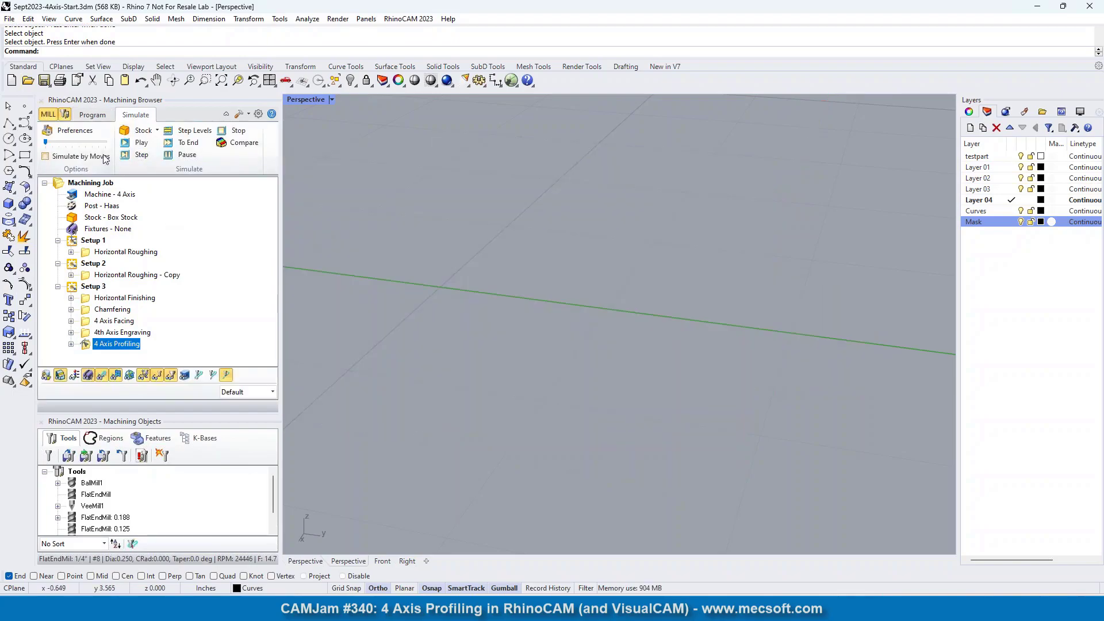
click(140, 144)
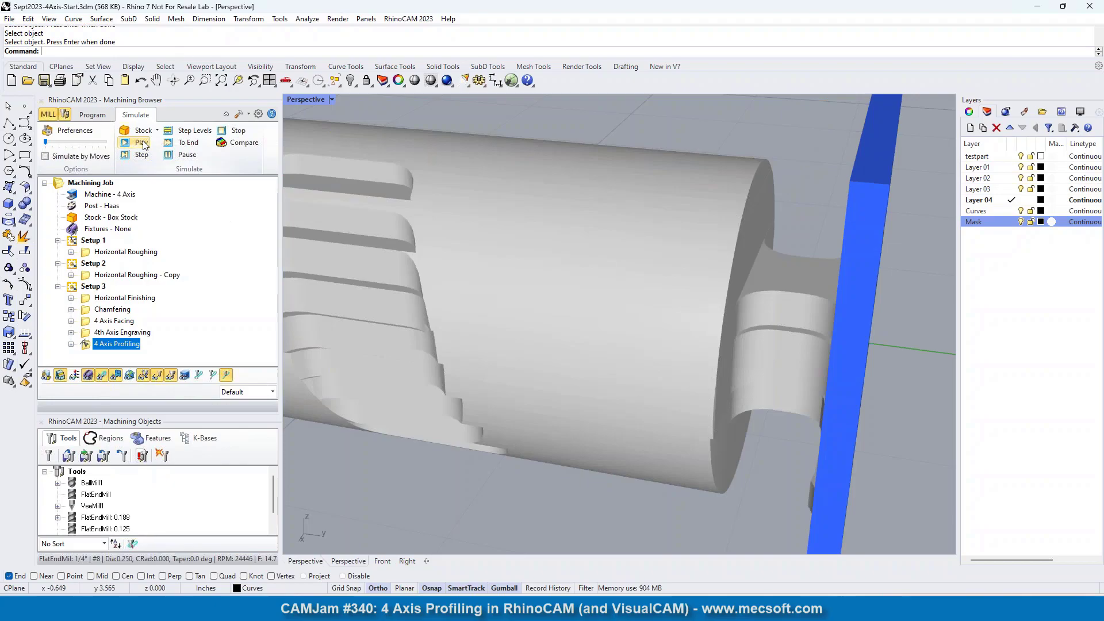
click(88, 334)
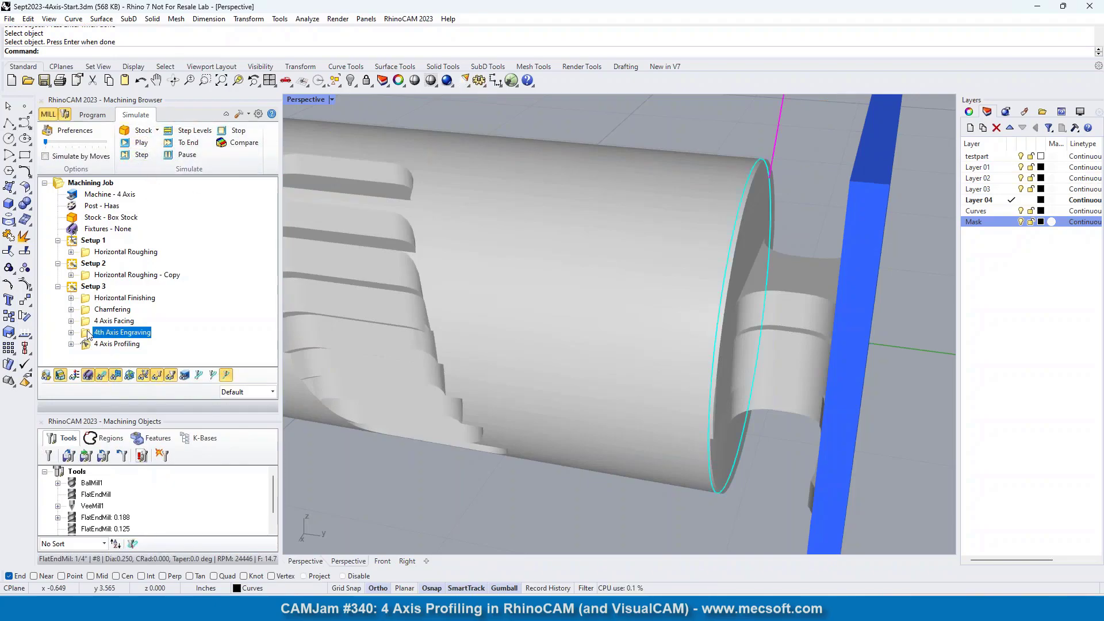
click(89, 345)
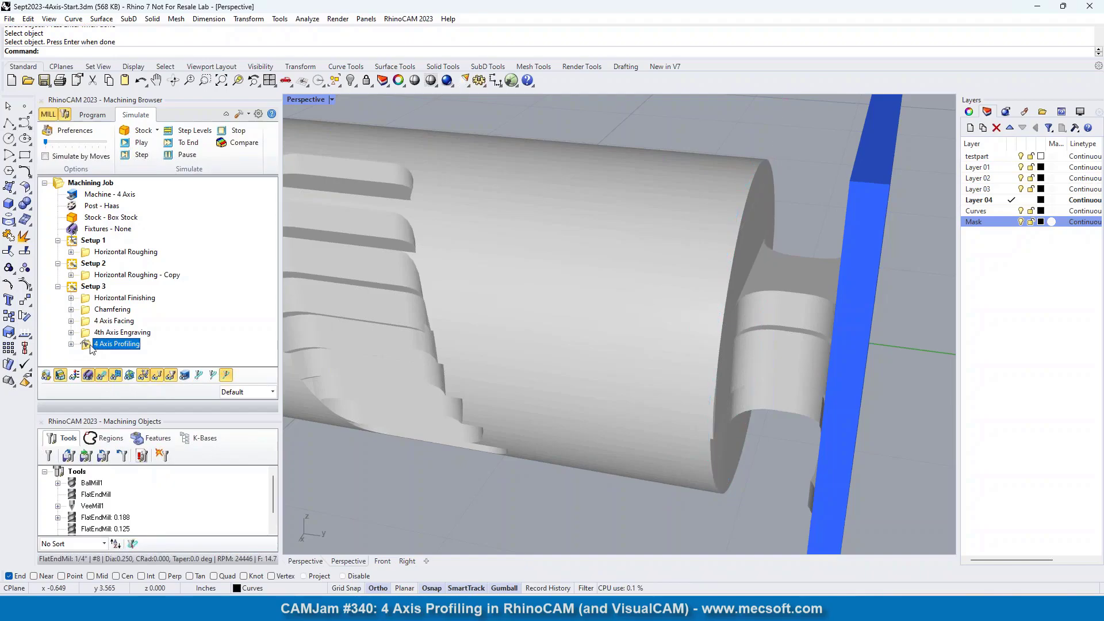
- Check the profiling operation on the part model and run its simulation again
right_click(92, 345)
click(127, 70)
click(102, 115)
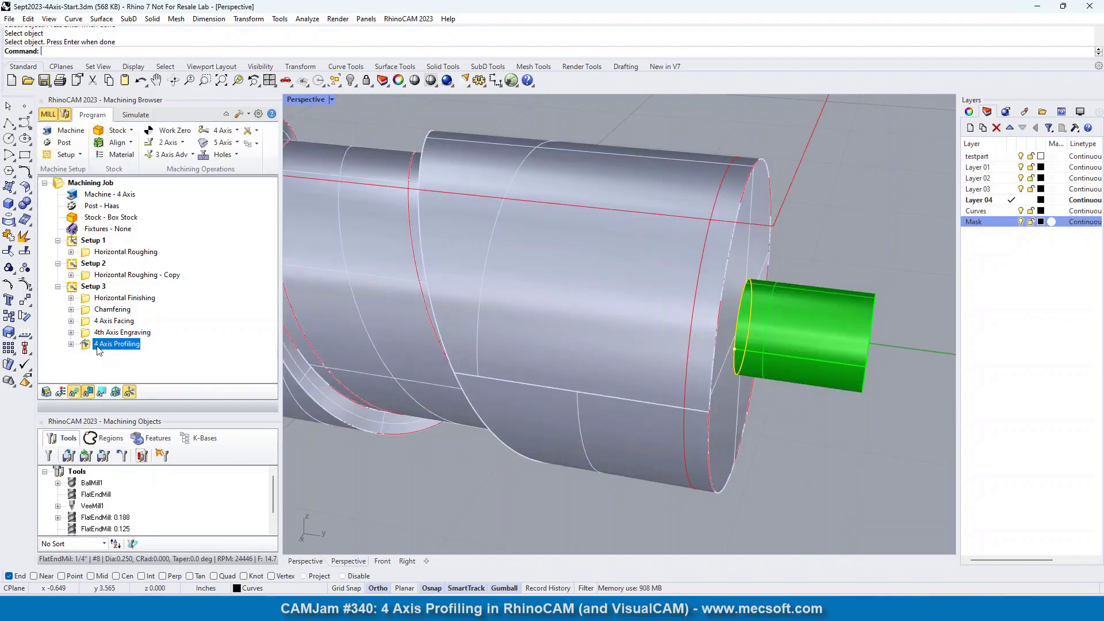
click(135, 114)
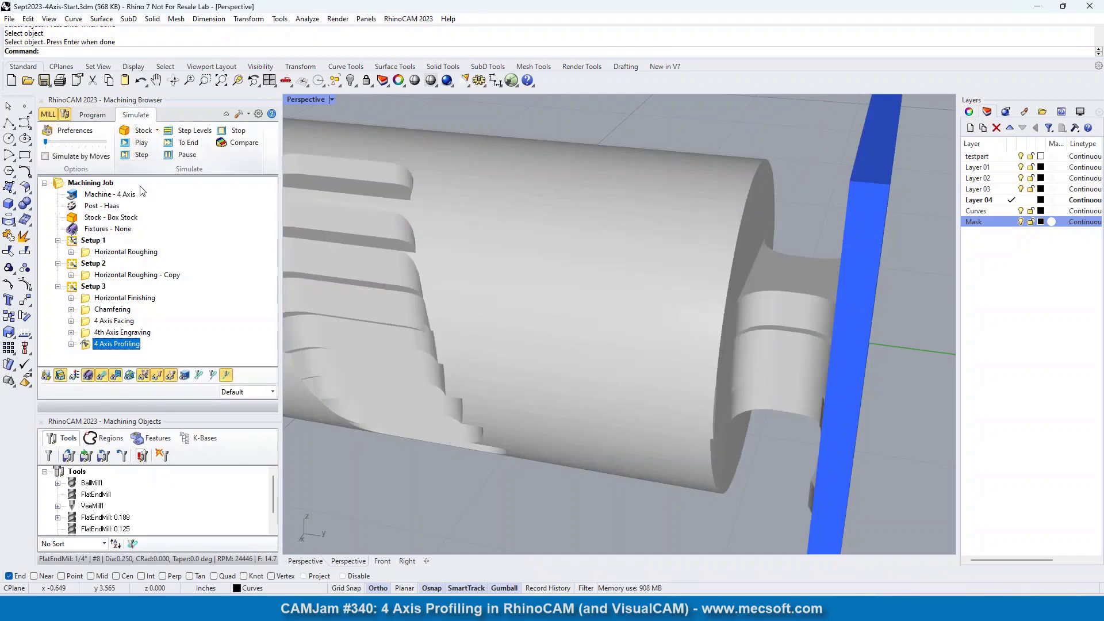
click(141, 144)
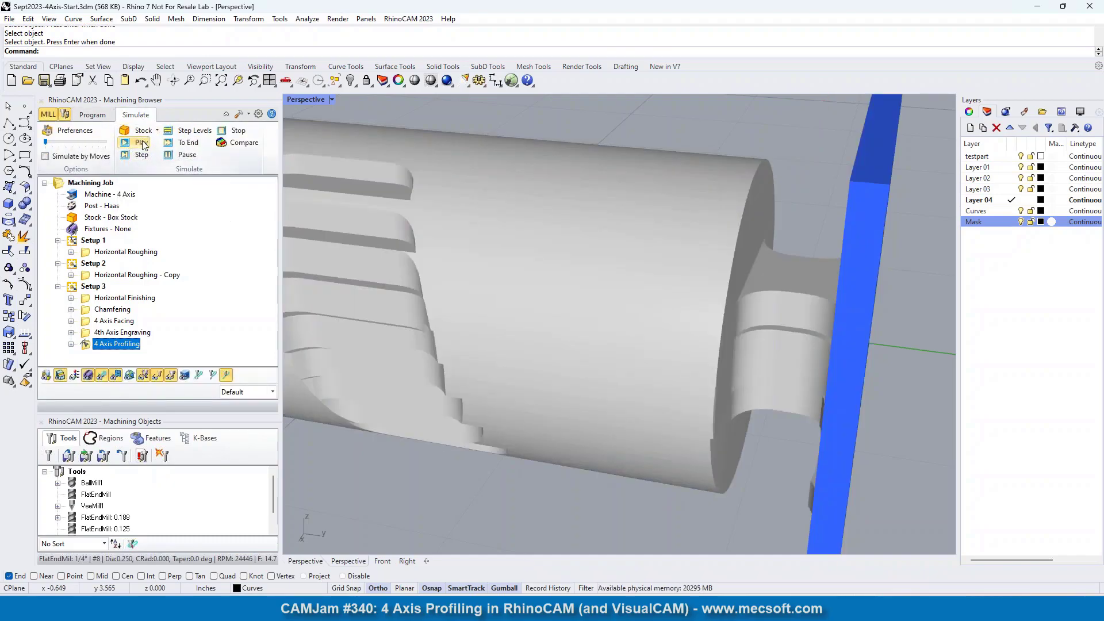
- Edit the 4 Axis Profiling operation to cut on the Left of Curves side and regenerate its toolpath
double_click(87, 345)
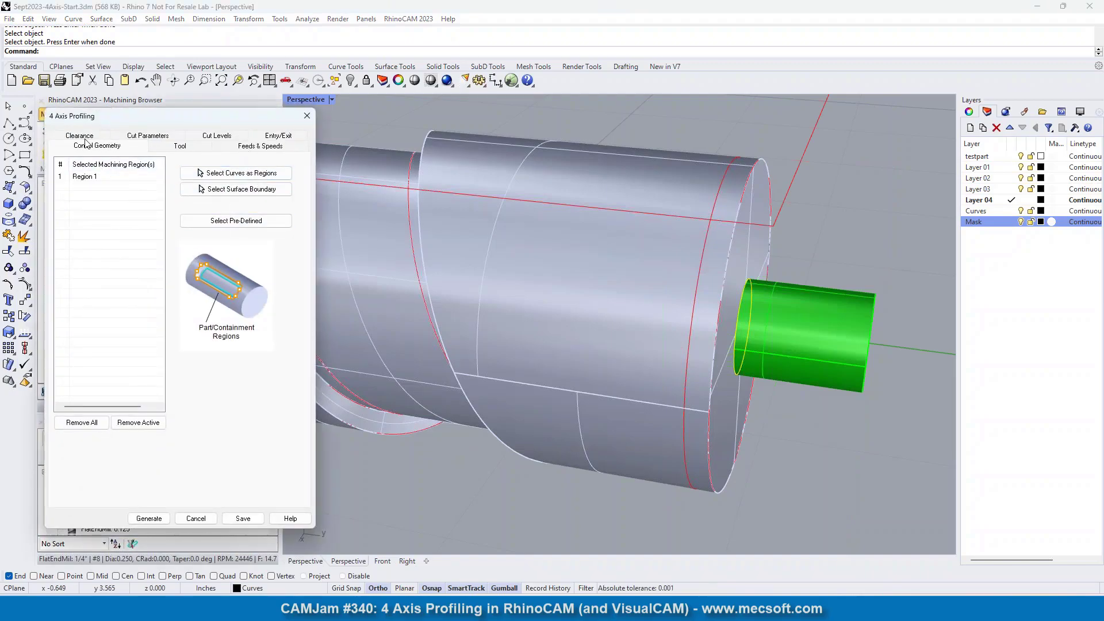
click(166, 136)
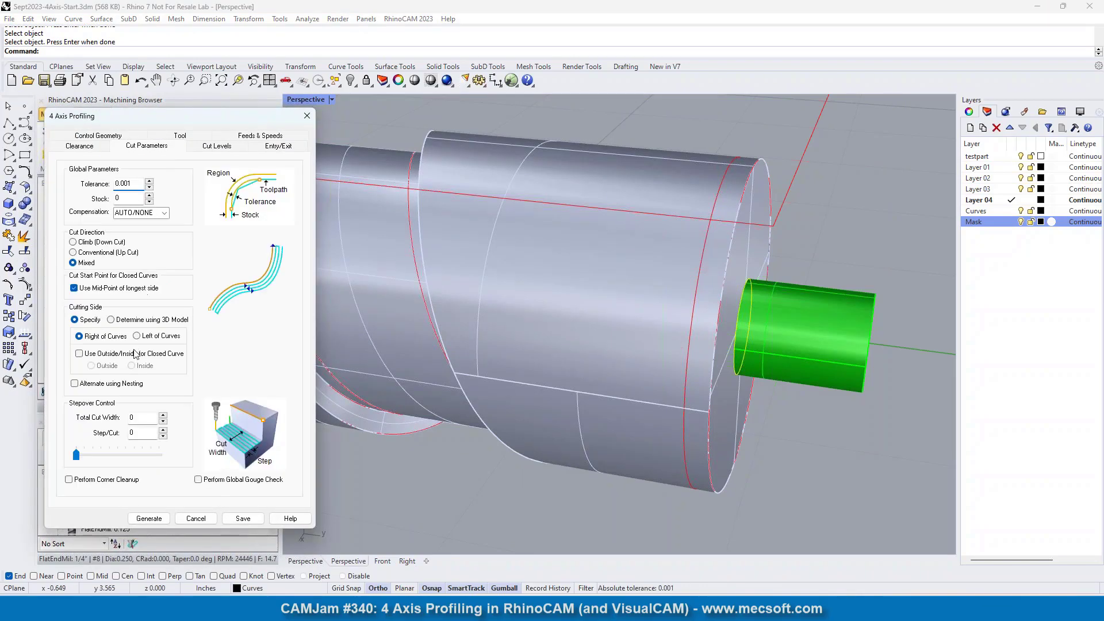
mouse_move(89, 355)
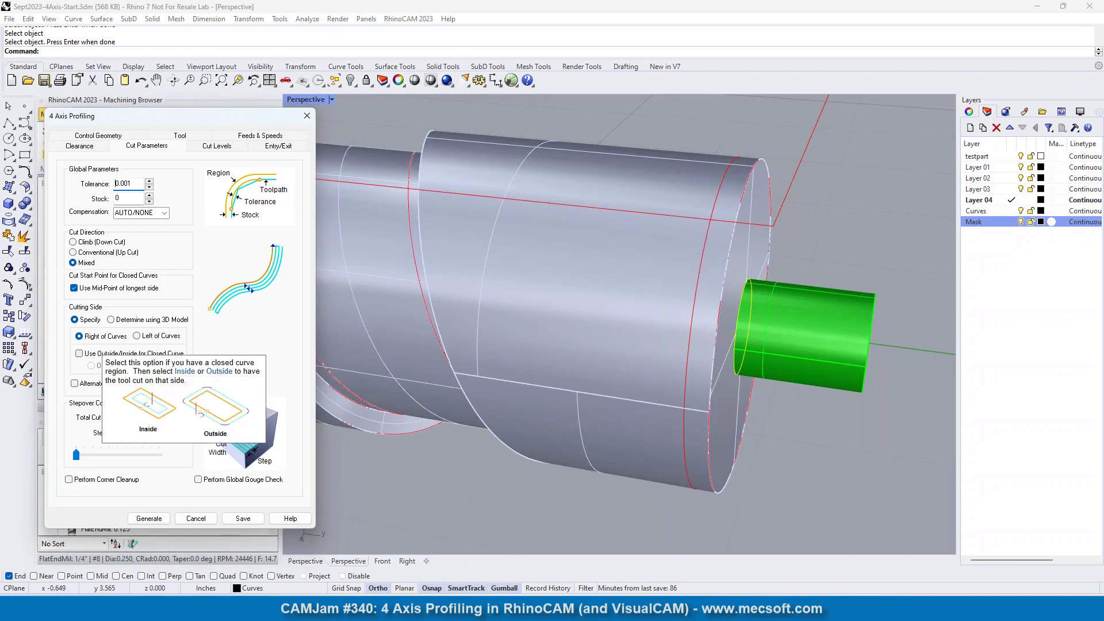
click(136, 336)
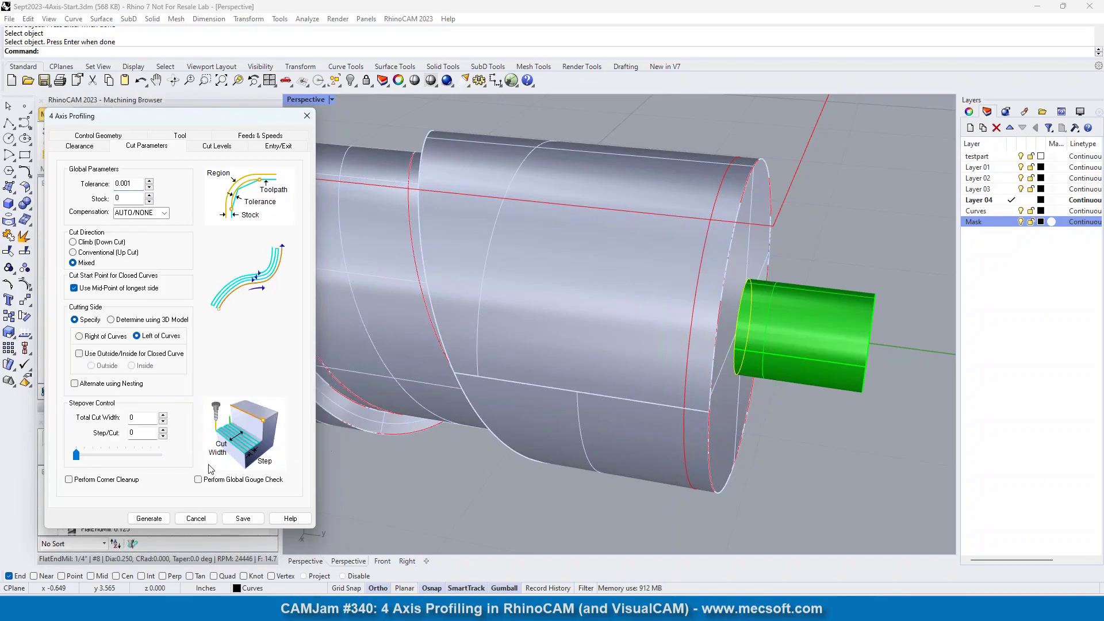
click(149, 518)
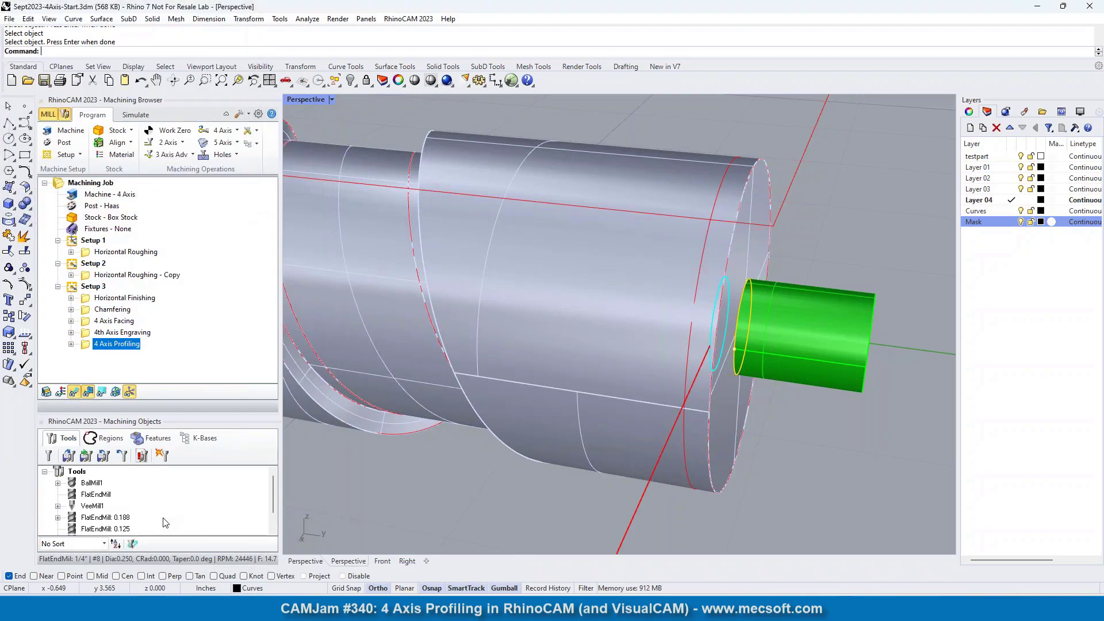
- Regenerate the 4 Axis Profiling toolpath with the cutting side set to Right of Curves and simulate the operation
double_click(86, 345)
click(154, 137)
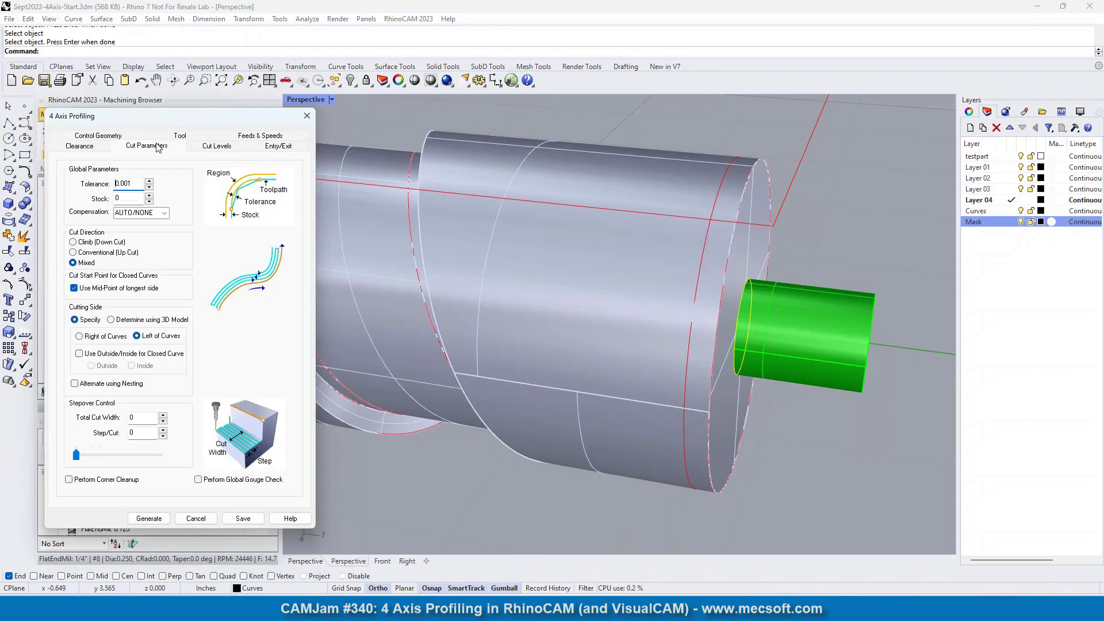
click(84, 339)
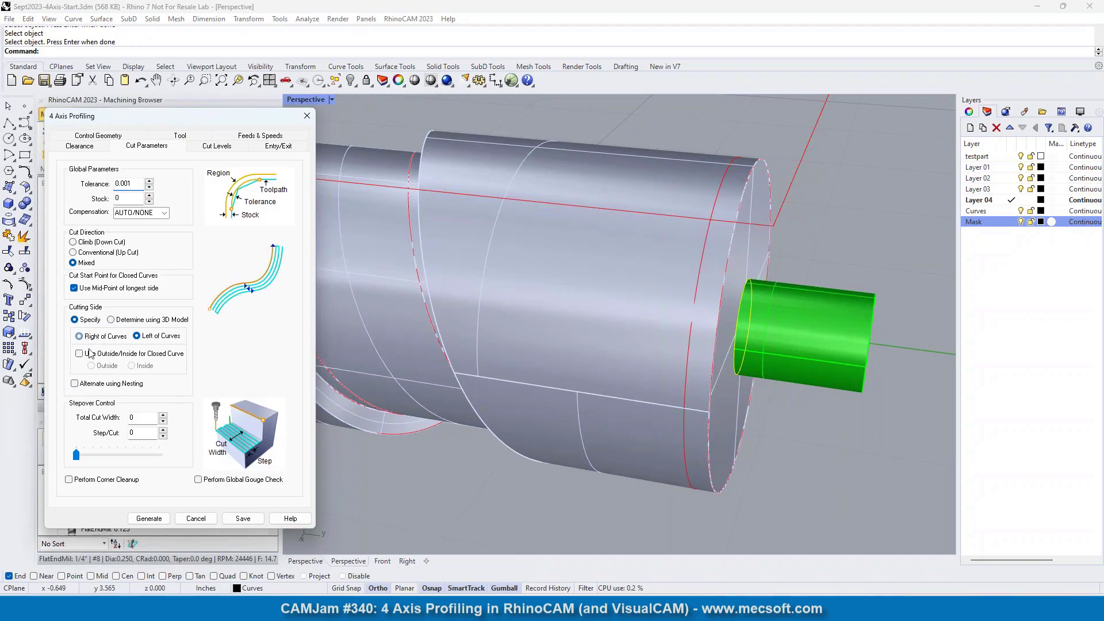
click(157, 519)
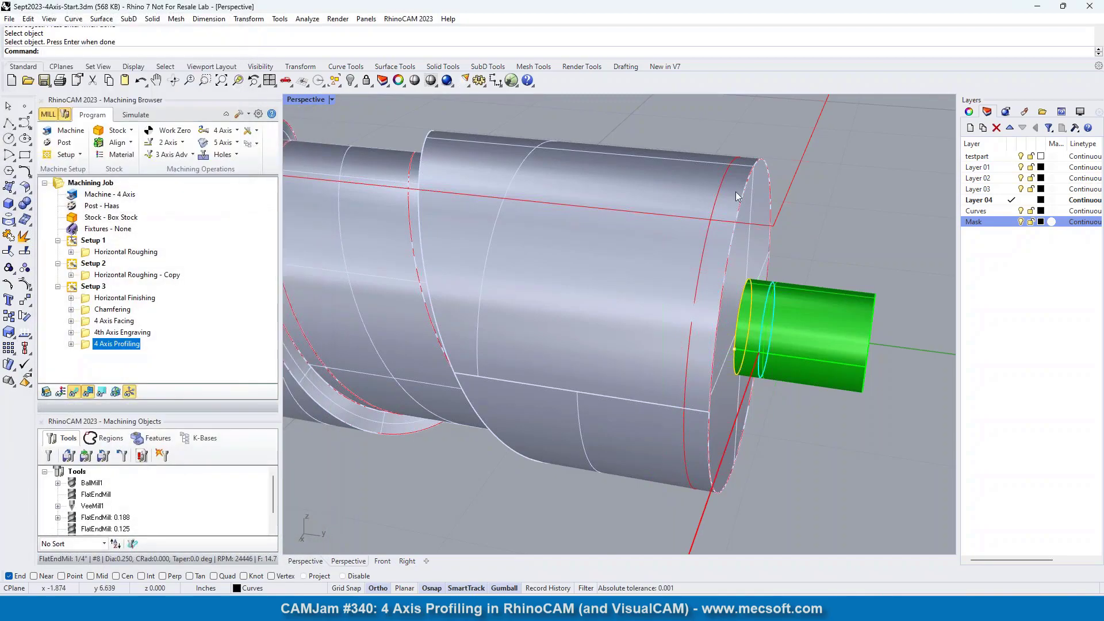
click(136, 115)
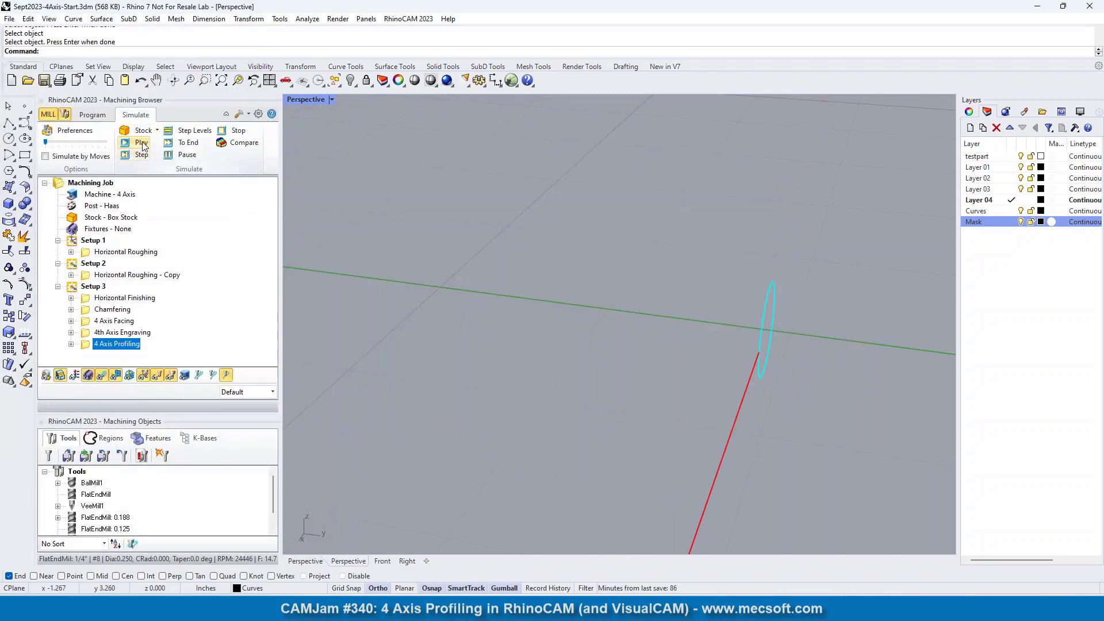
click(142, 143)
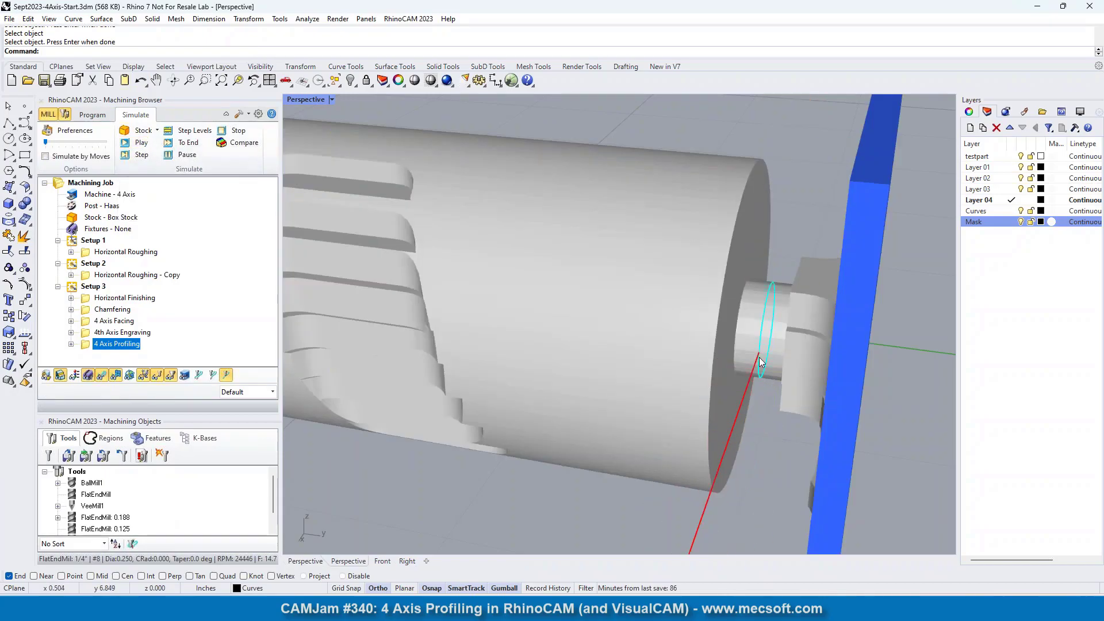
- Examine the simulated profiling cut on the end shaft and compare it with the part model
scroll(784, 402, down, 2)
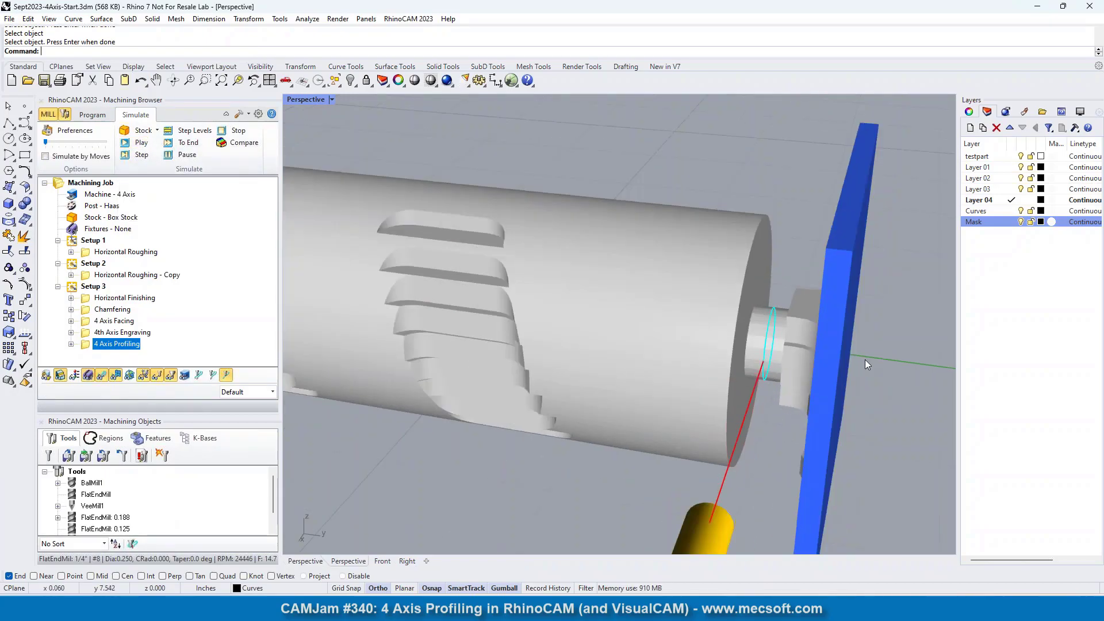
scroll(830, 346, up, 5)
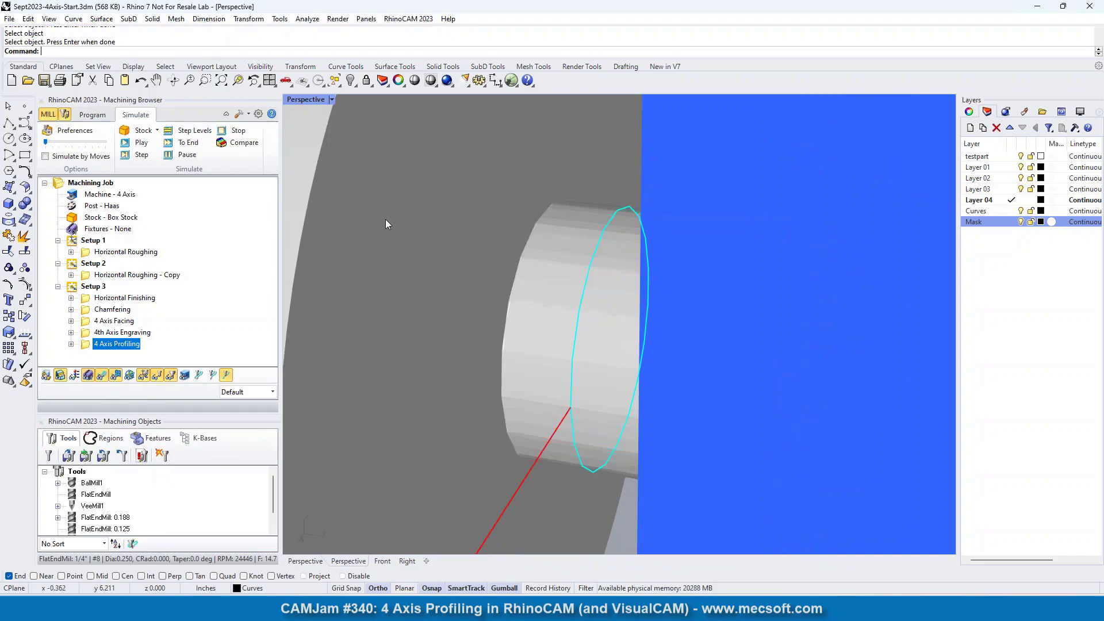
scroll(775, 423, down, 5)
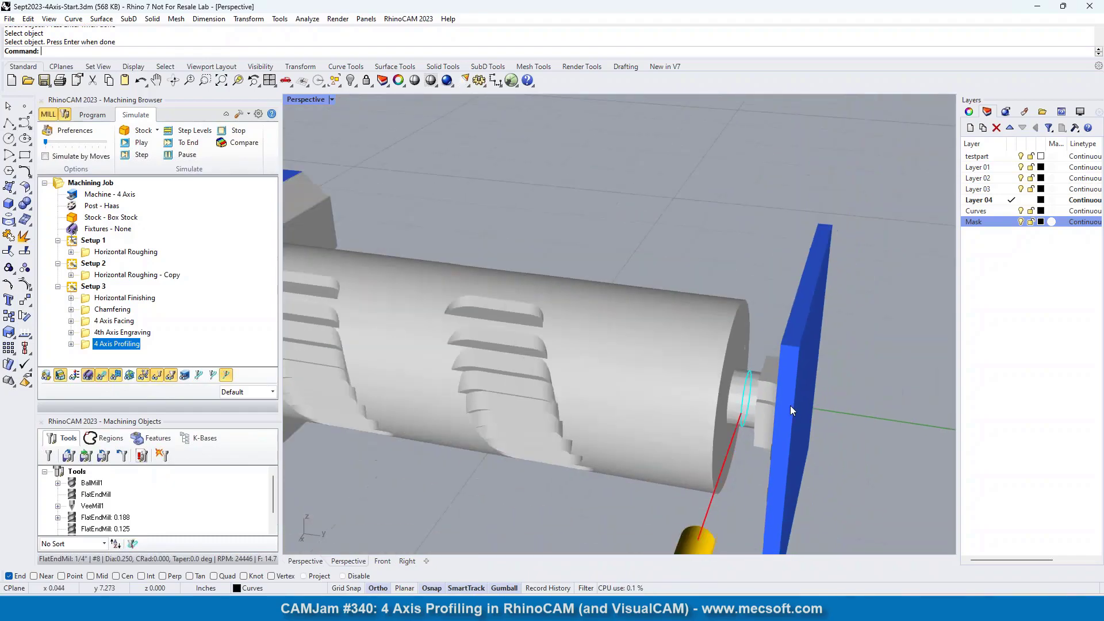
scroll(770, 349, down, 2)
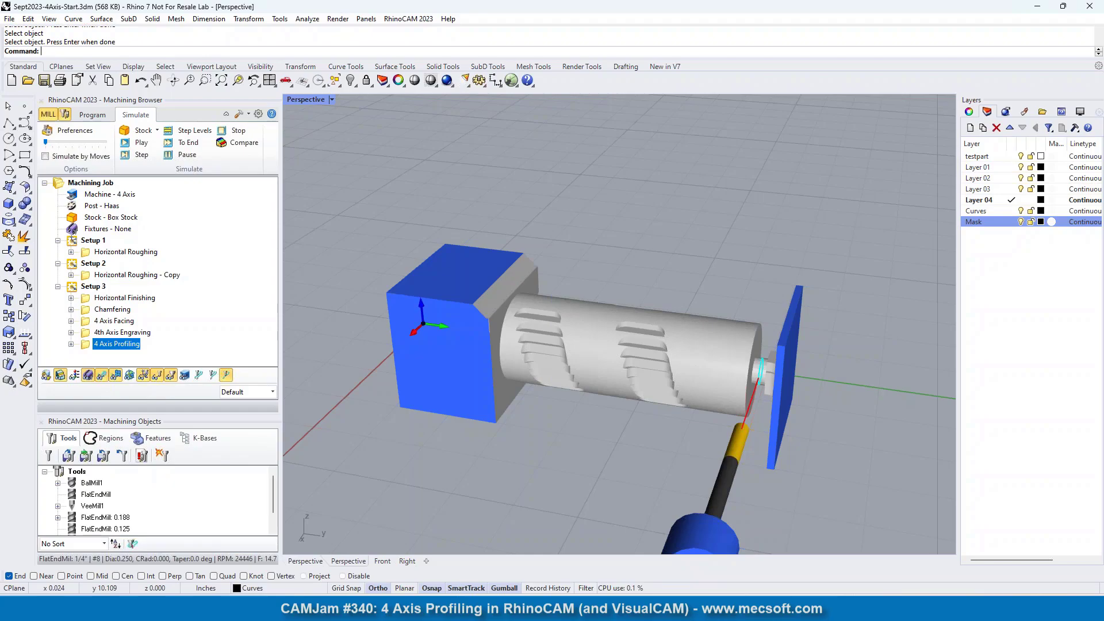
click(88, 116)
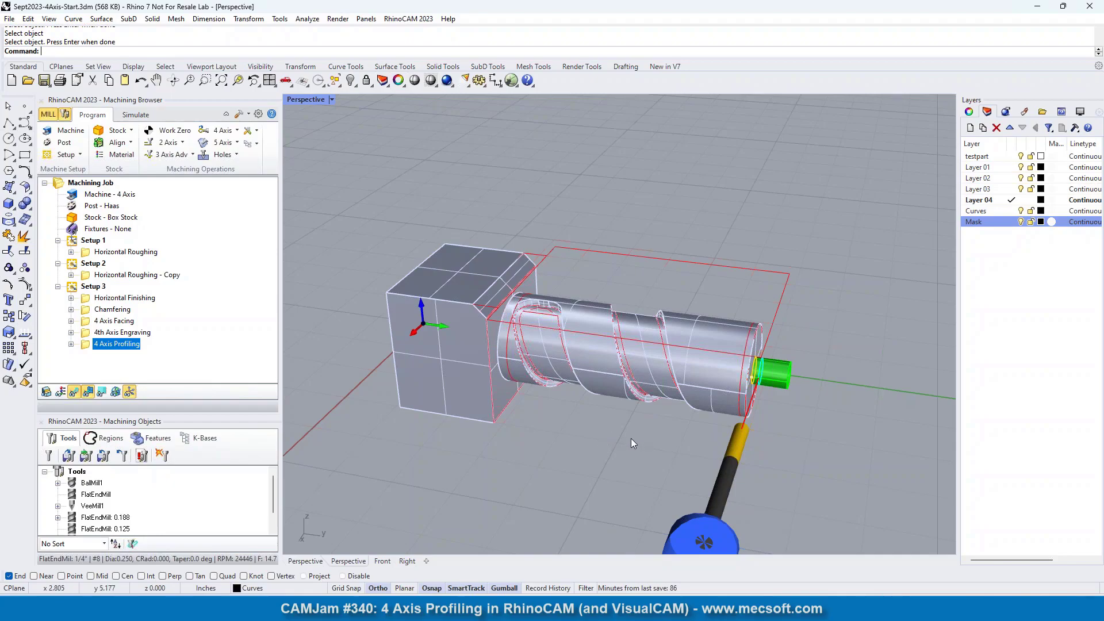
scroll(591, 437, up, 2)
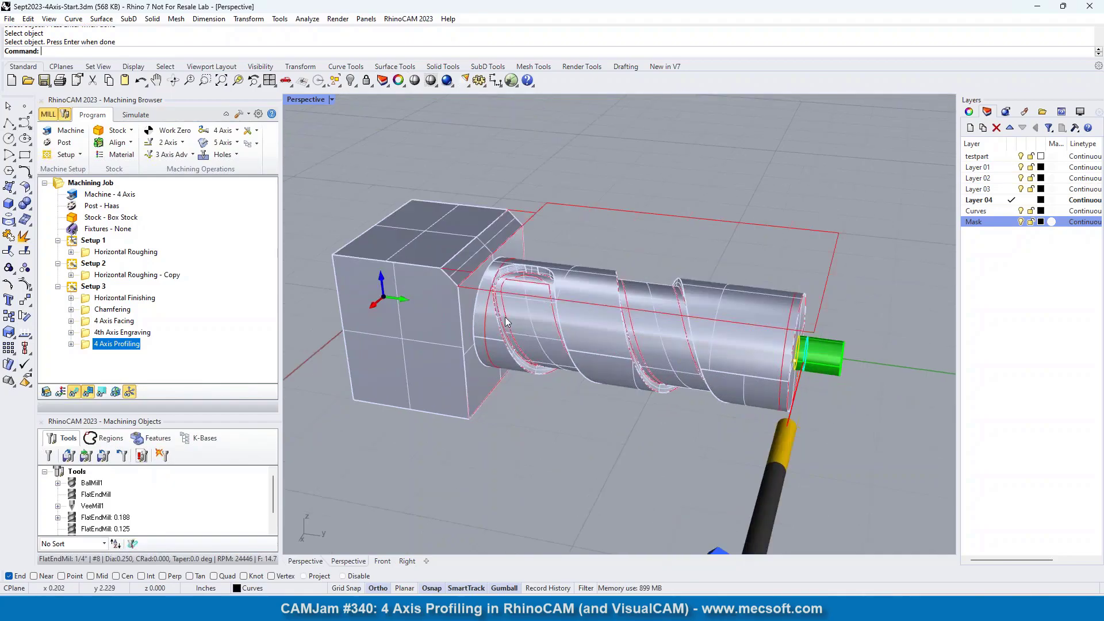
scroll(506, 314, up, 1)
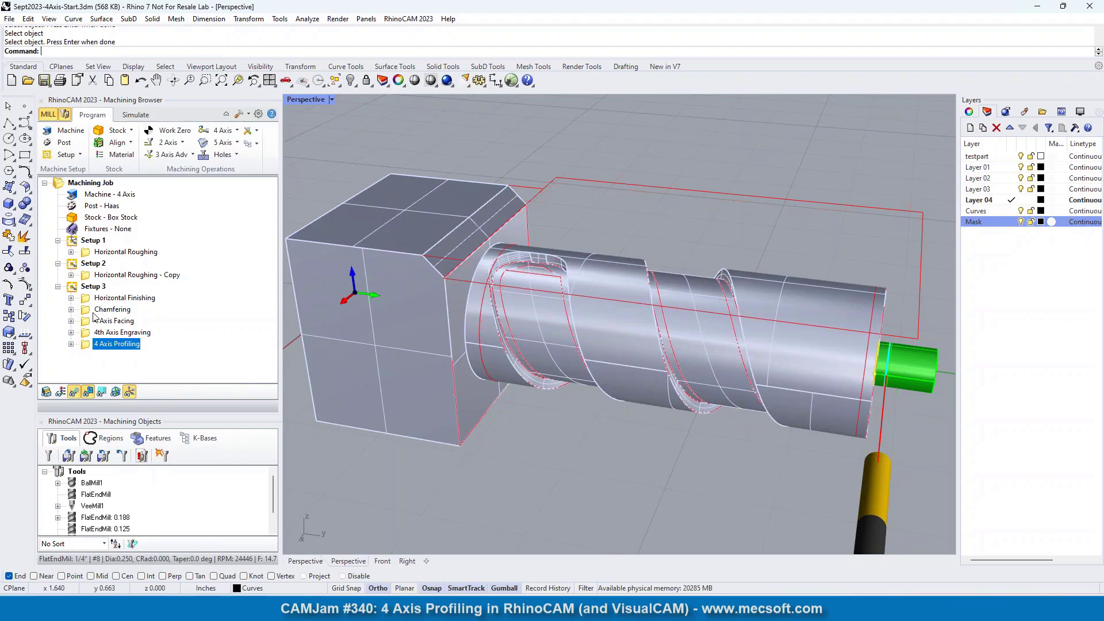
- Clone the 4 Axis Profiling operation in Setup 3 and open the copy for editing
right_click(122, 344)
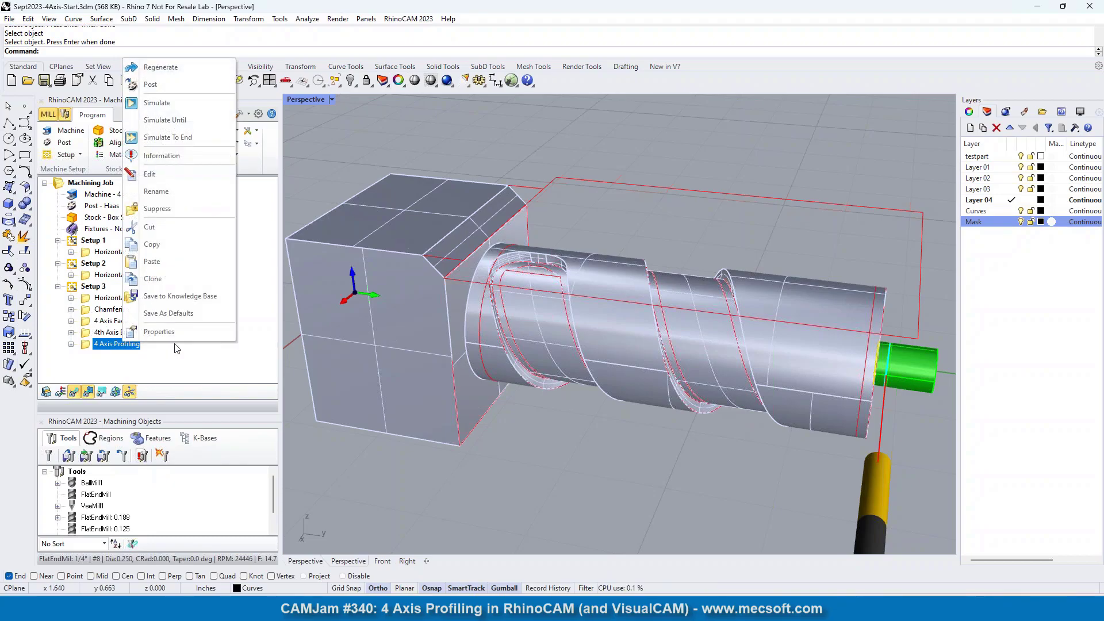
click(177, 289)
double_click(110, 355)
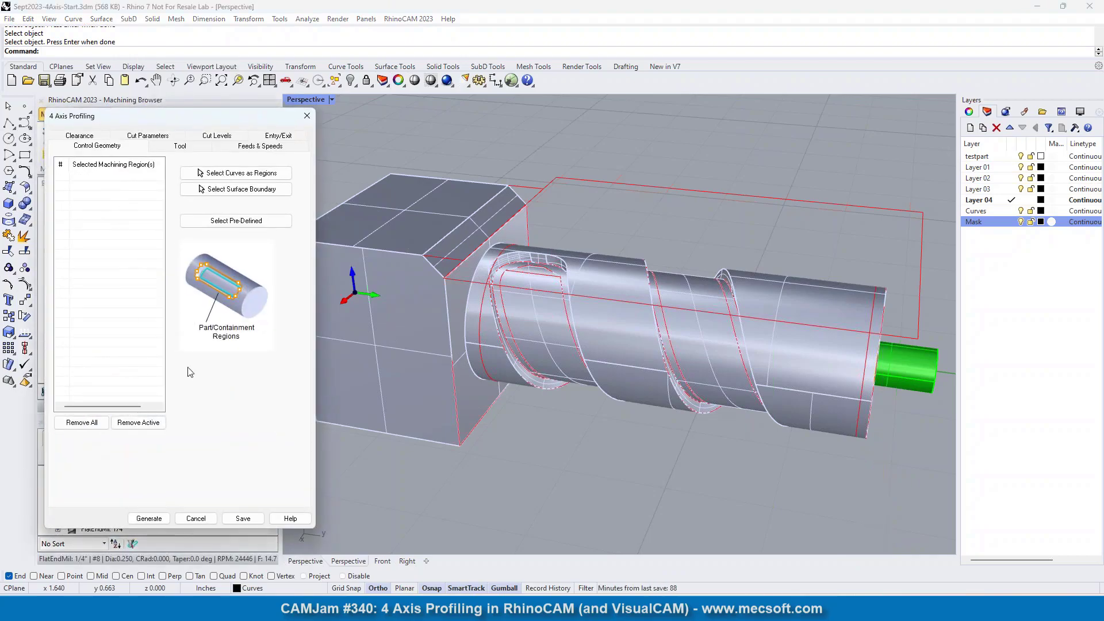
- Set the circular edges where the cylinder meets the block as the copy's machining regions and generate its toolpath
click(220, 173)
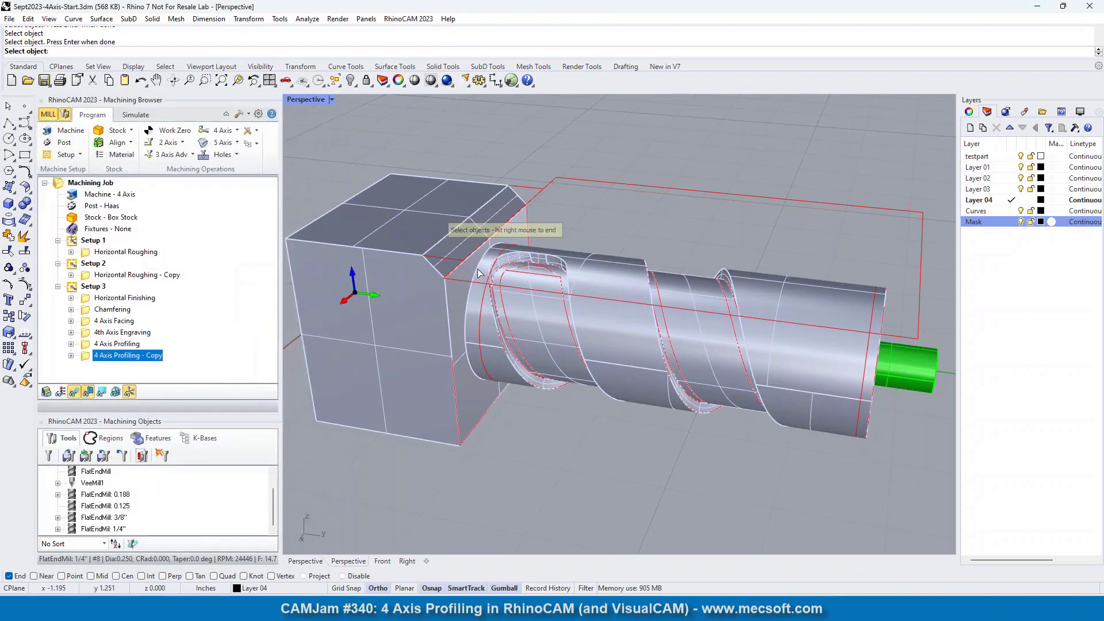
click(477, 269)
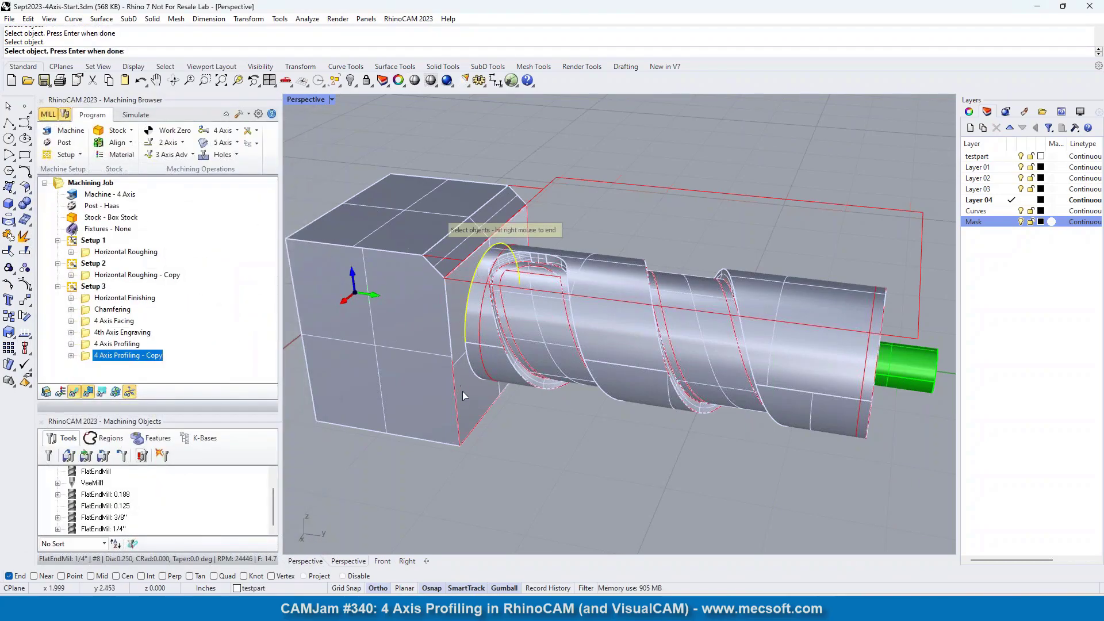
click(478, 374)
right_click(495, 400)
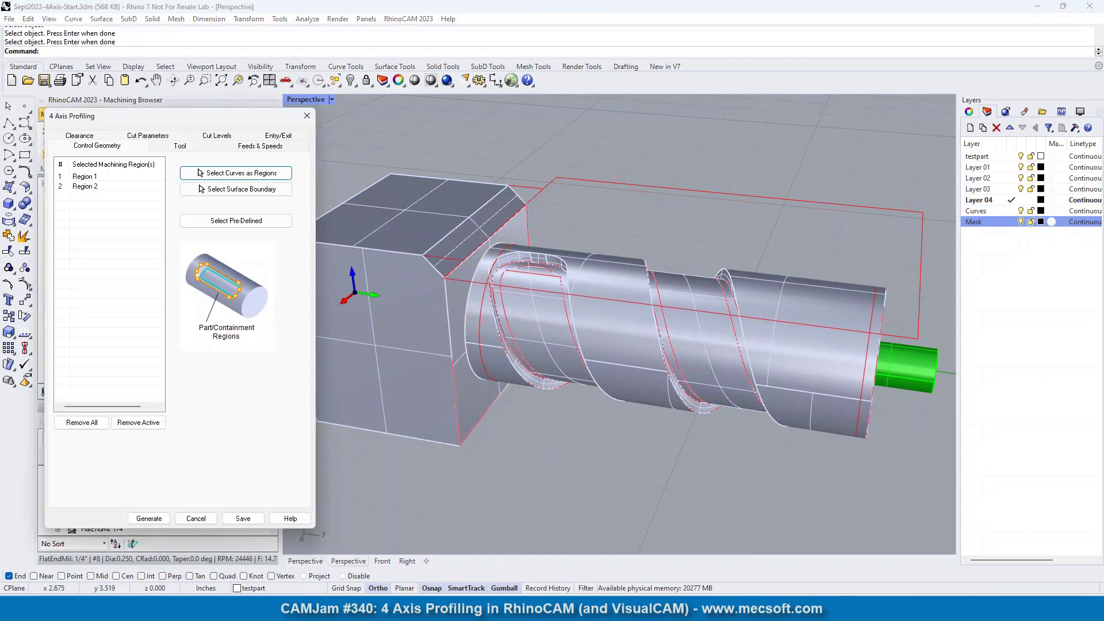
click(150, 518)
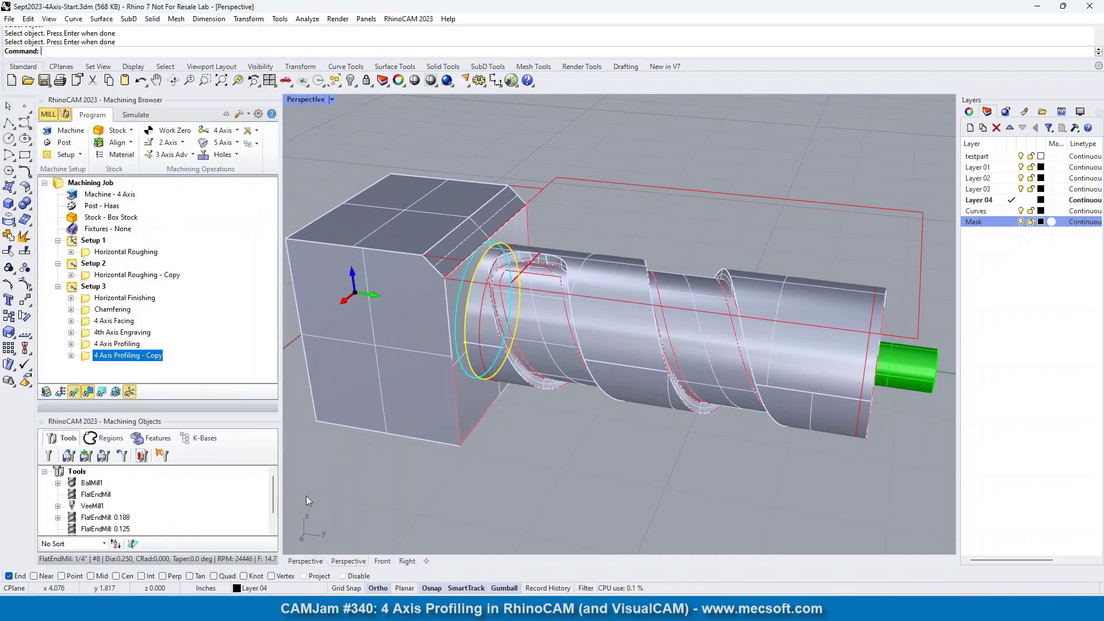
- Set the copied profiling operation's cutting side to Left of Curves and regenerate its toolpath
double_click(86, 356)
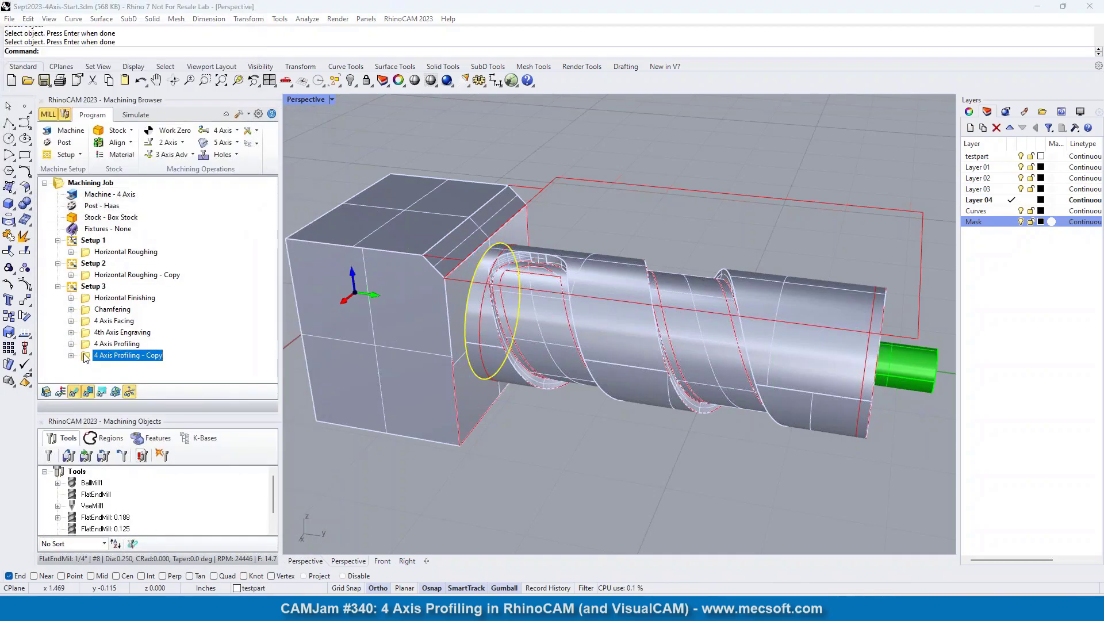
click(147, 136)
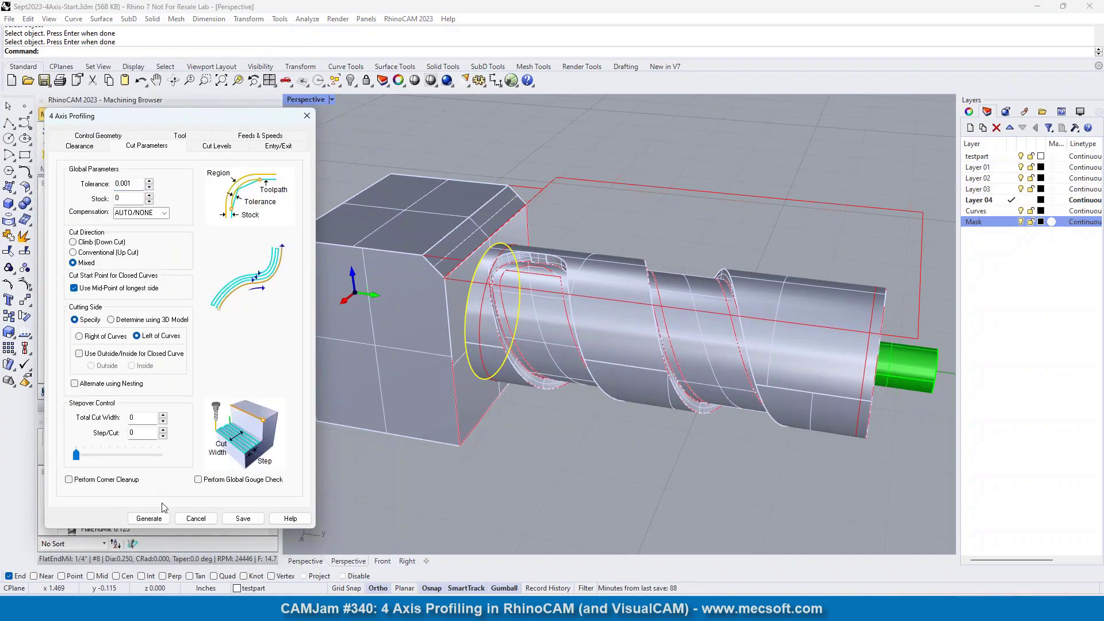
click(154, 518)
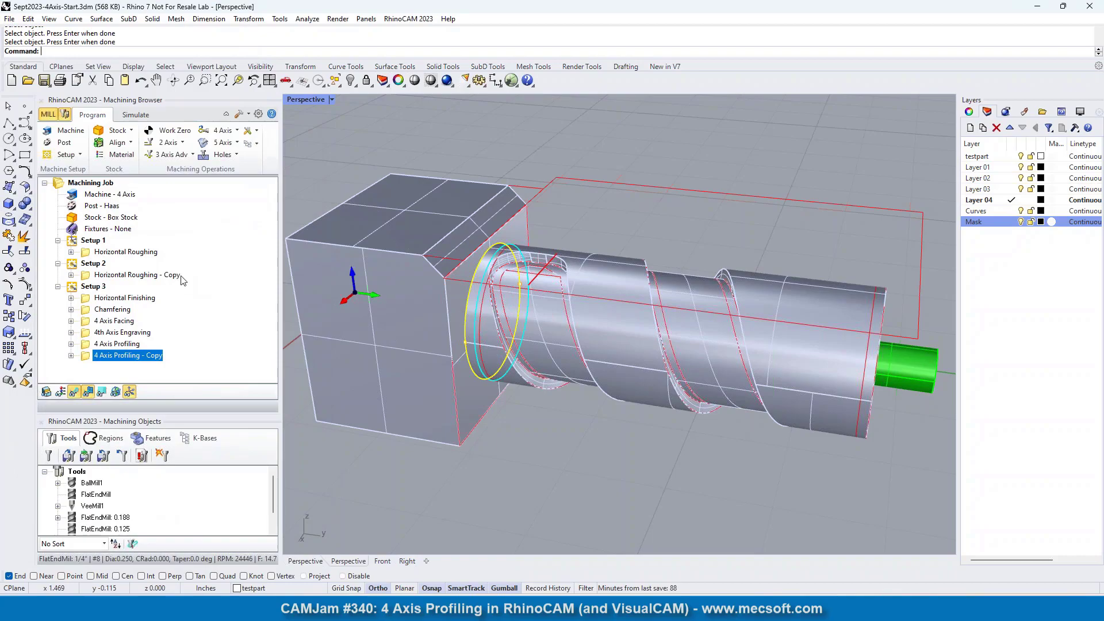
- Move 4 Axis Profiling - Copy directly after 4 Axis Facing in Setup 3 and simulate it
click(133, 116)
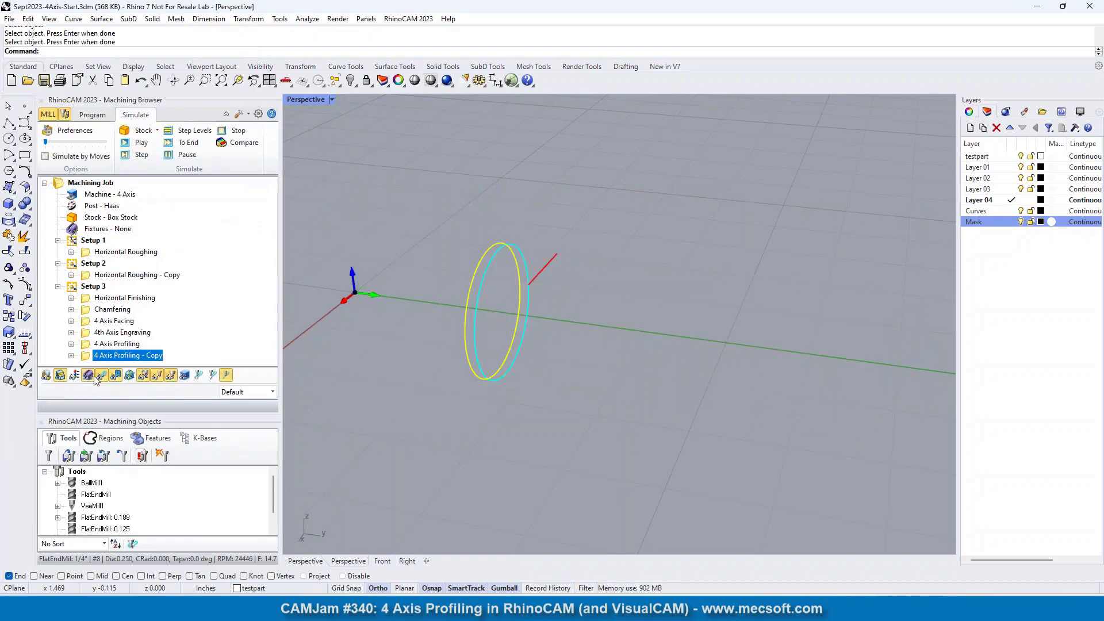
drag(88, 356, 91, 330)
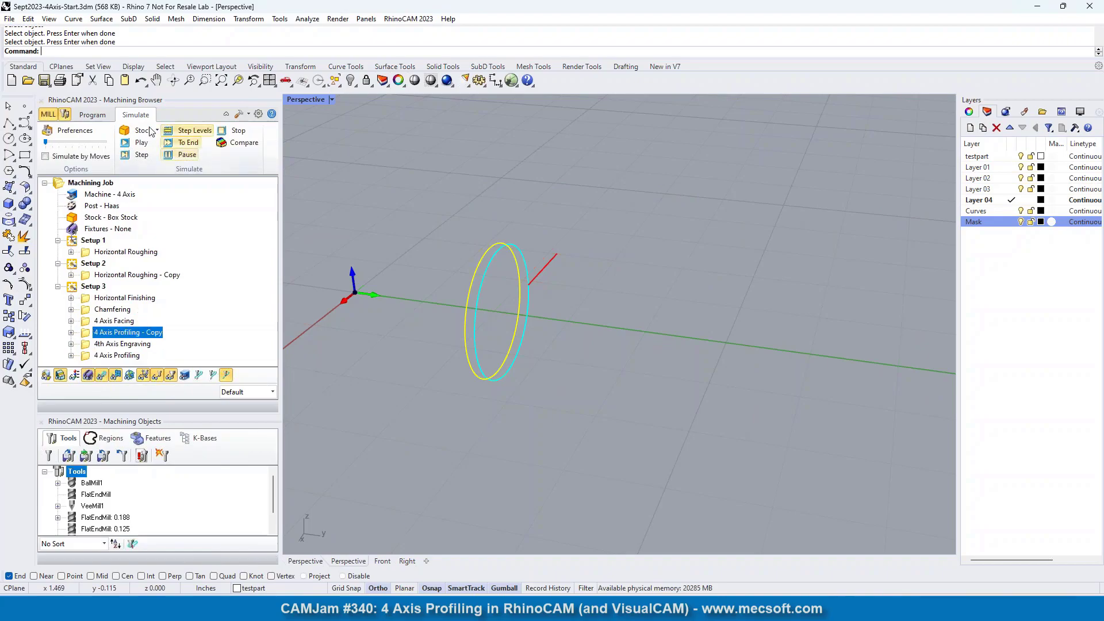
click(141, 143)
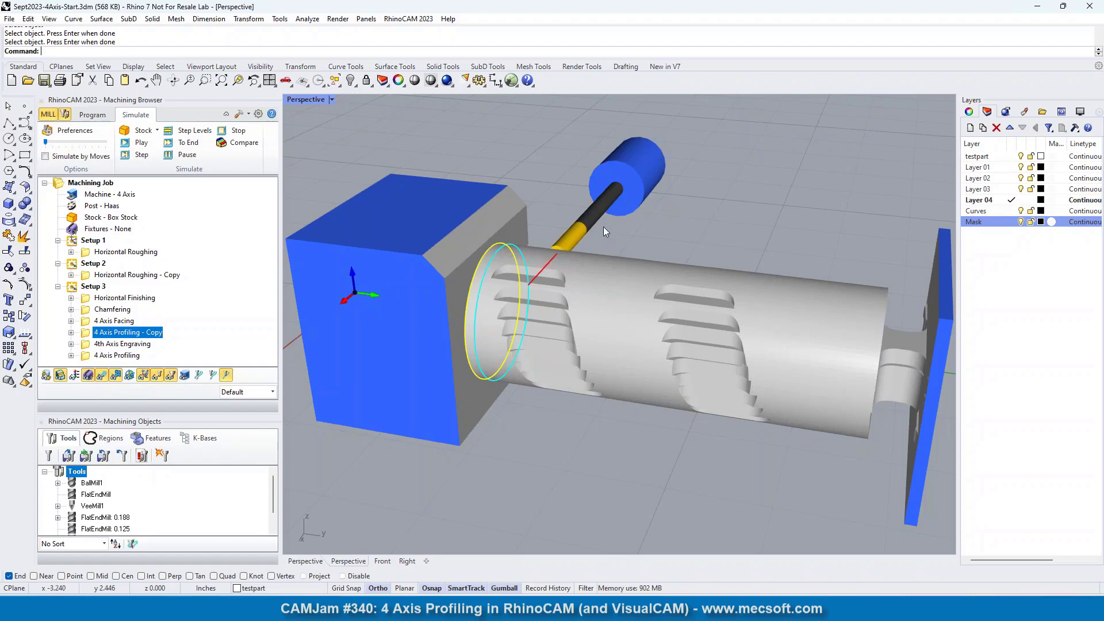
right_drag(476, 308, 463, 378)
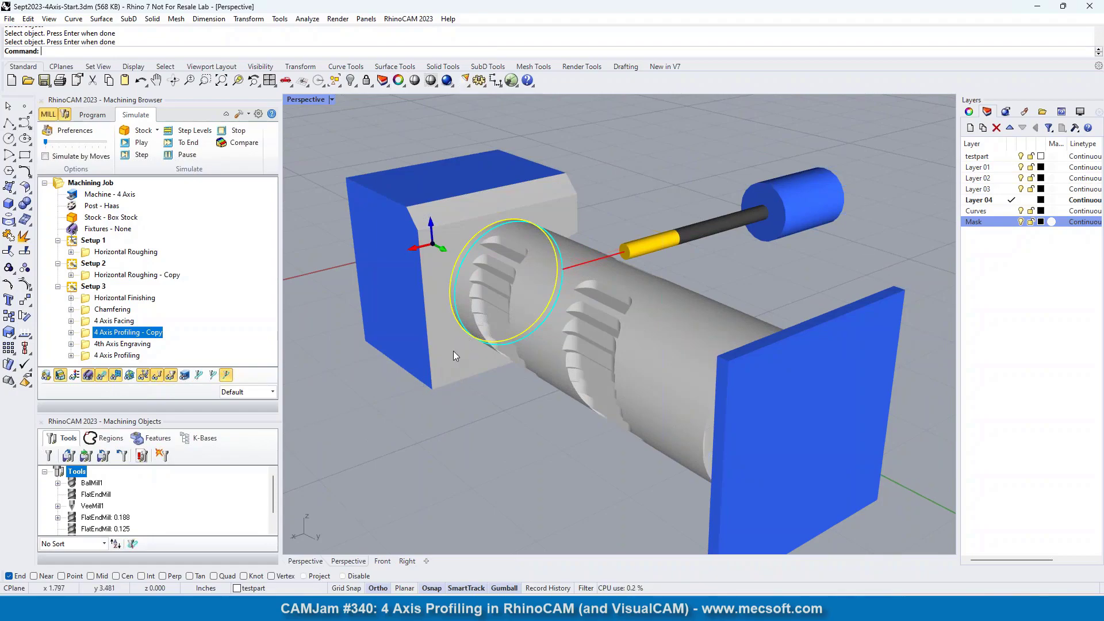
right_drag(433, 388, 575, 287)
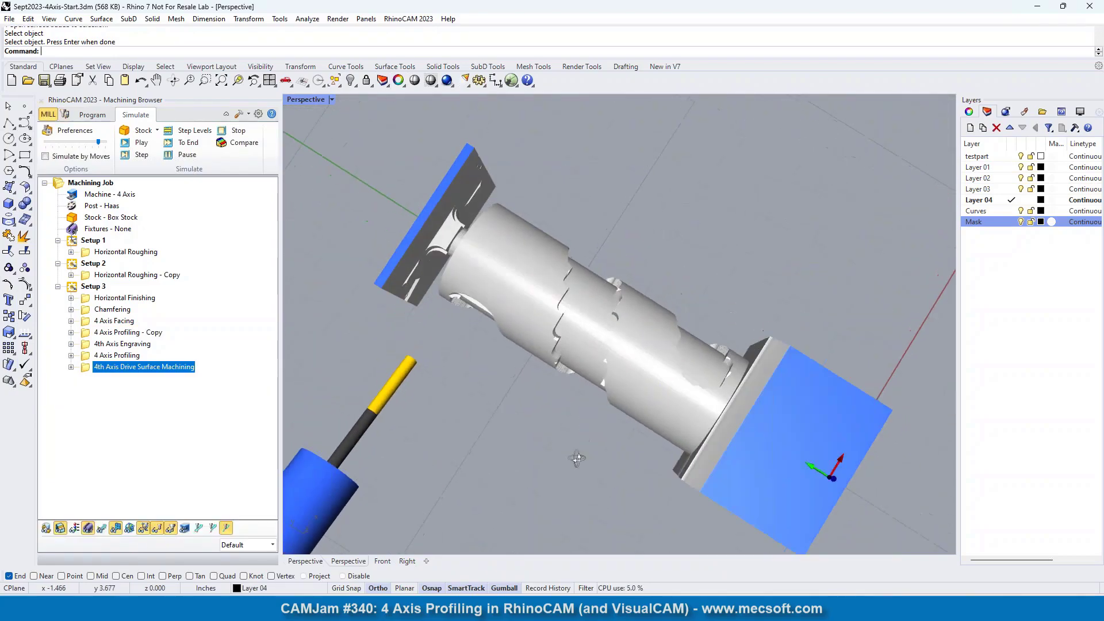
- Inspect the simulated stock and the remaining material along the spiral walls for the 4th Axis Drive Surface Machining operation
right_drag(577, 458, 951, 365)
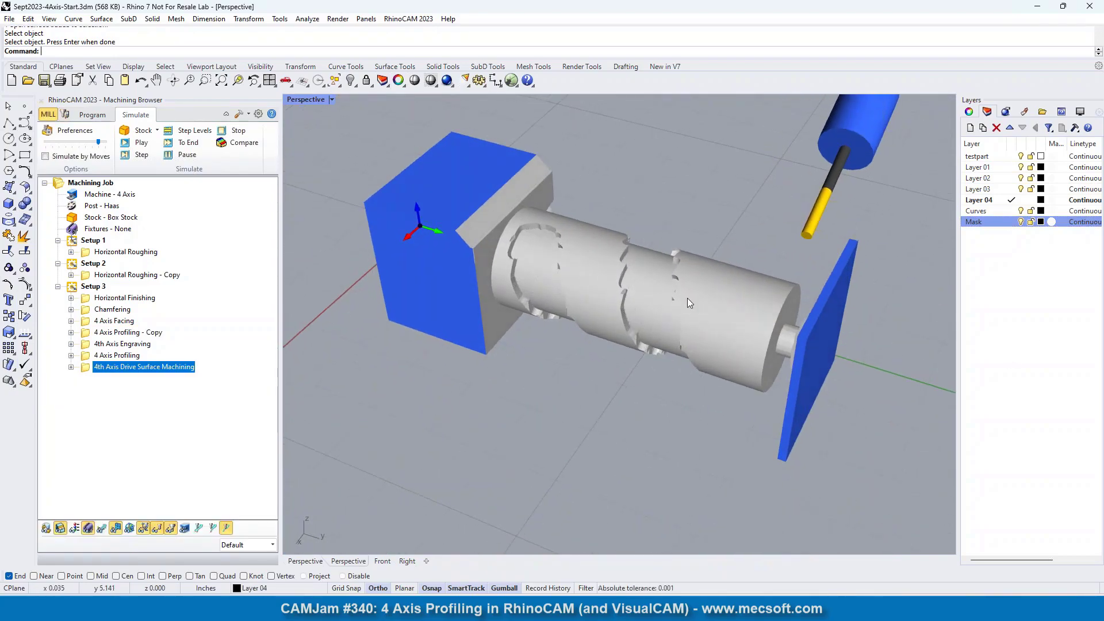
scroll(598, 271, up, 5)
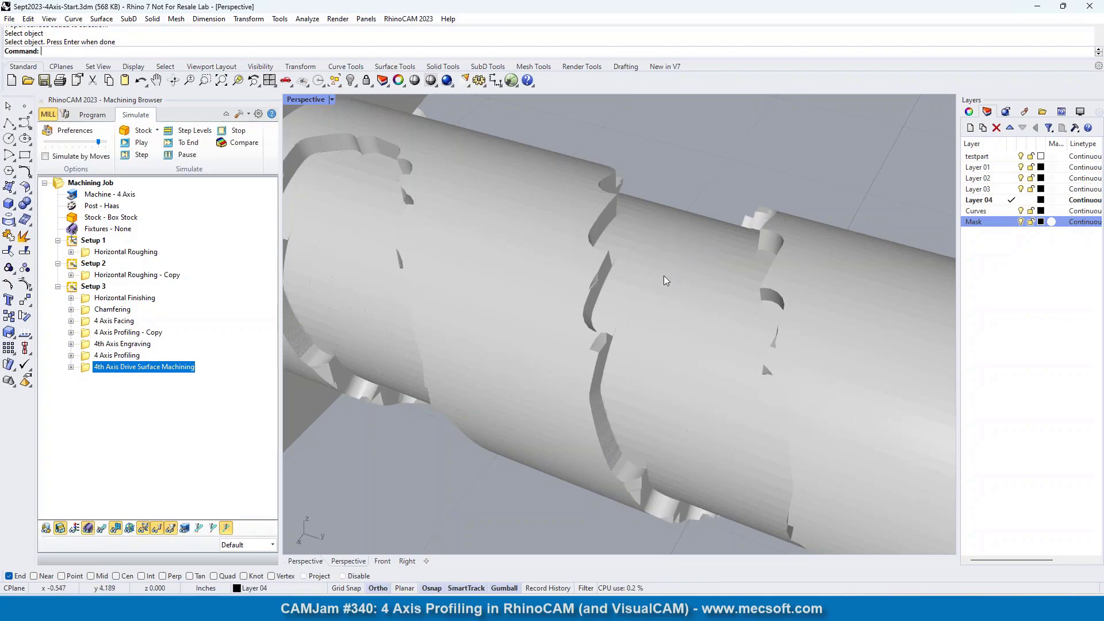
scroll(691, 347, down, 2)
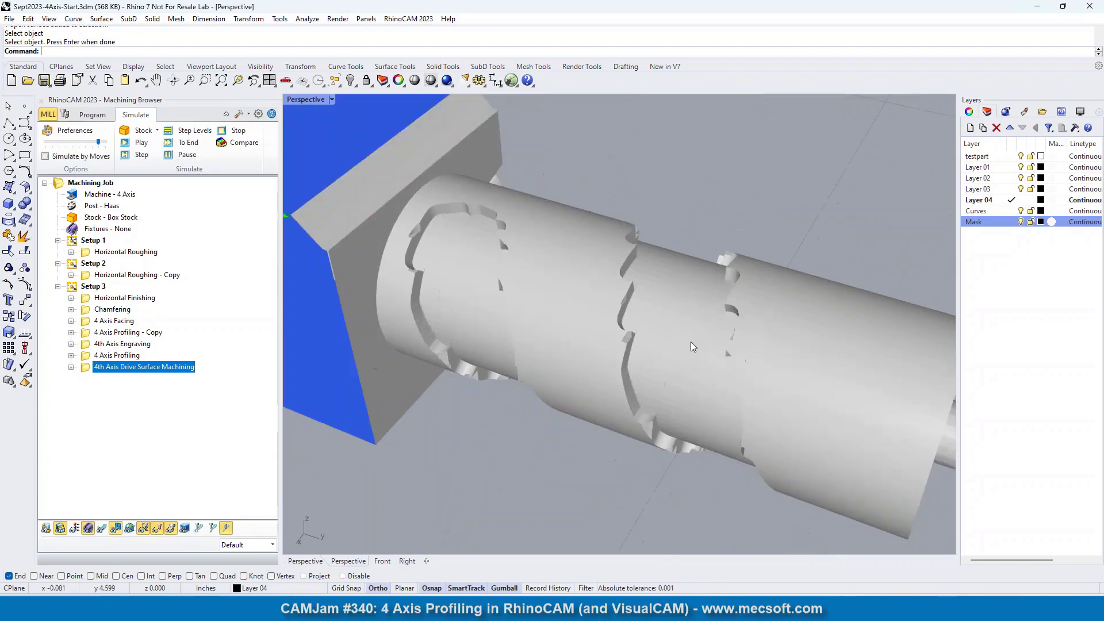
scroll(625, 259, down, 2)
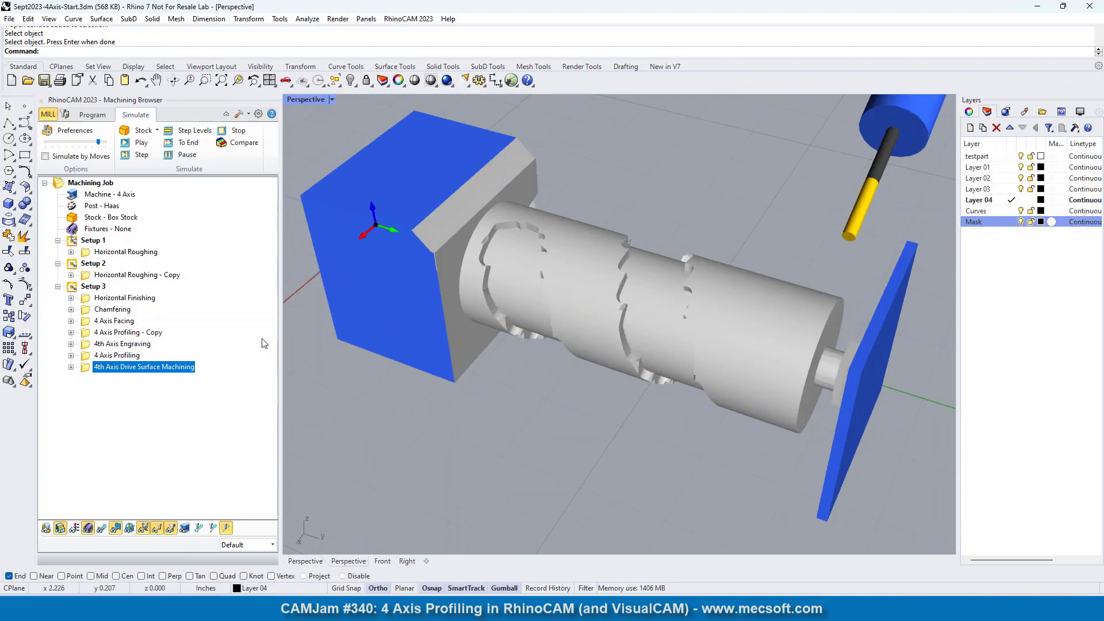
- Create a new 4 Axis Profiling operation with the curve at the foot of the spiral wall as its machining region
click(92, 115)
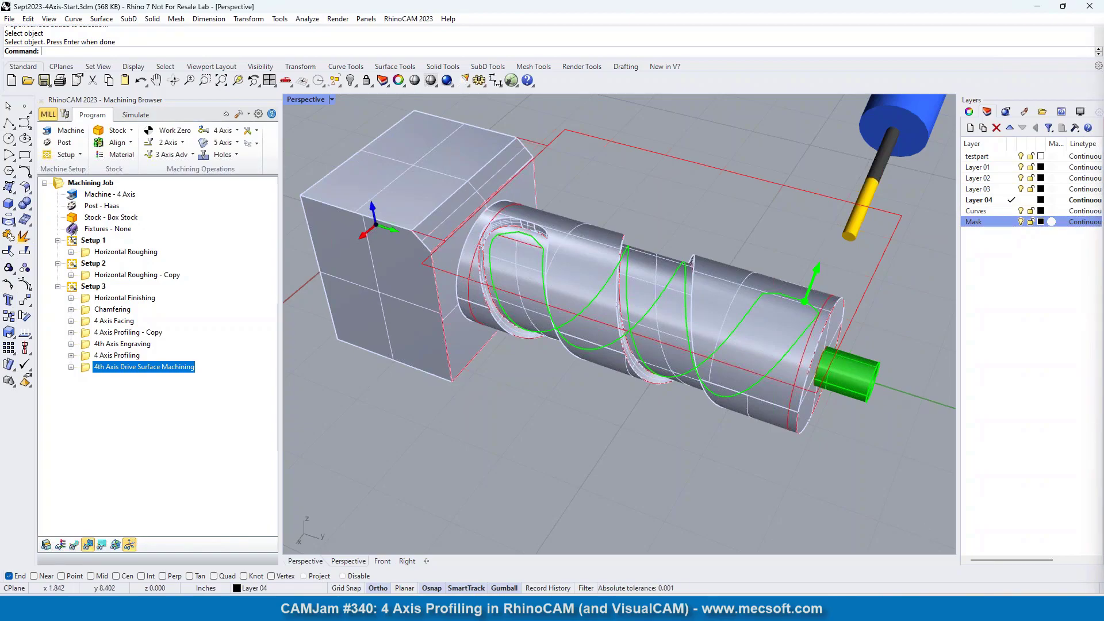
click(226, 131)
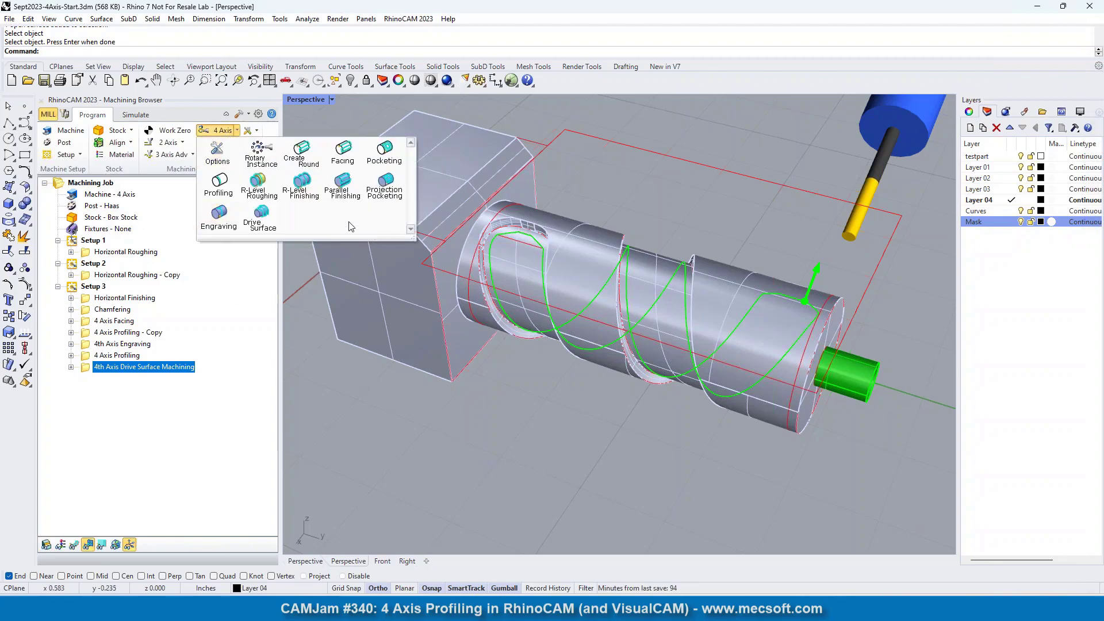
click(225, 184)
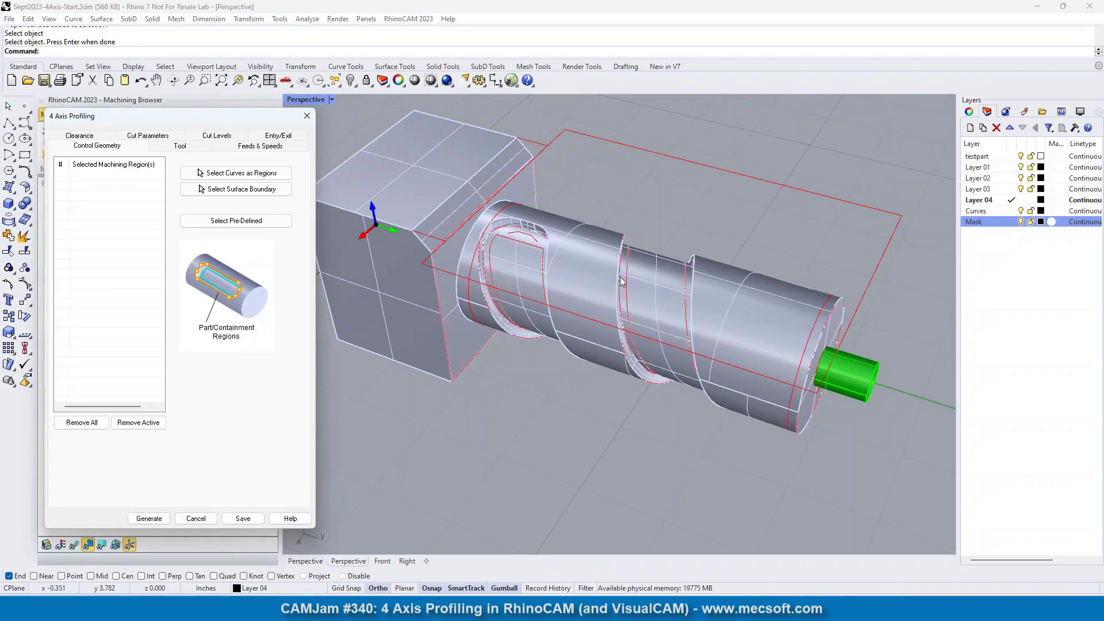
scroll(612, 292, up, 6)
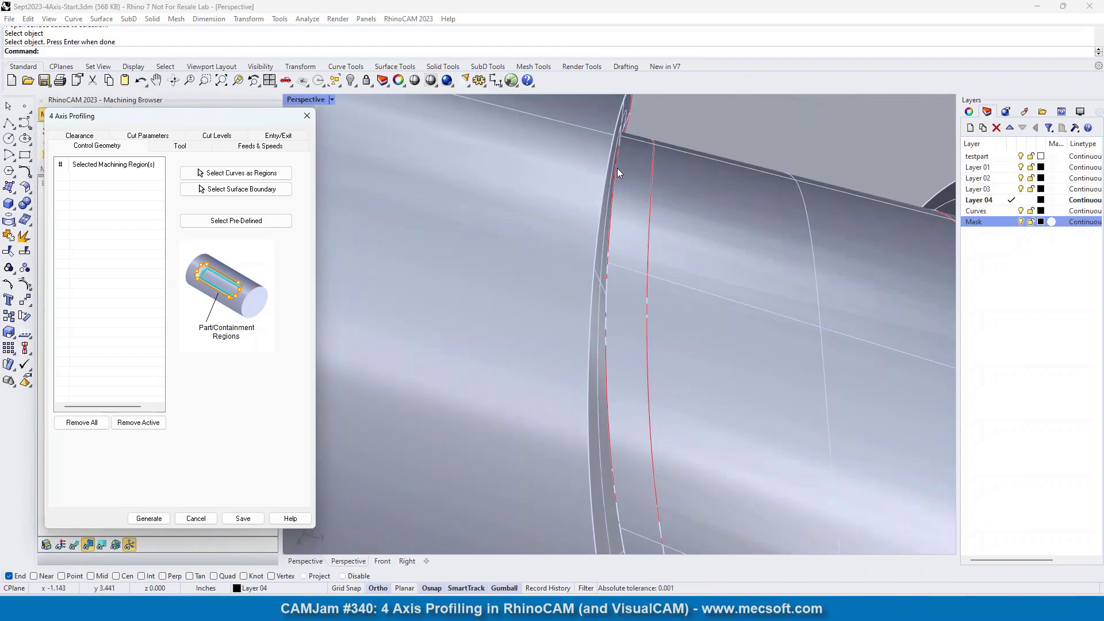
scroll(607, 319, down, 5)
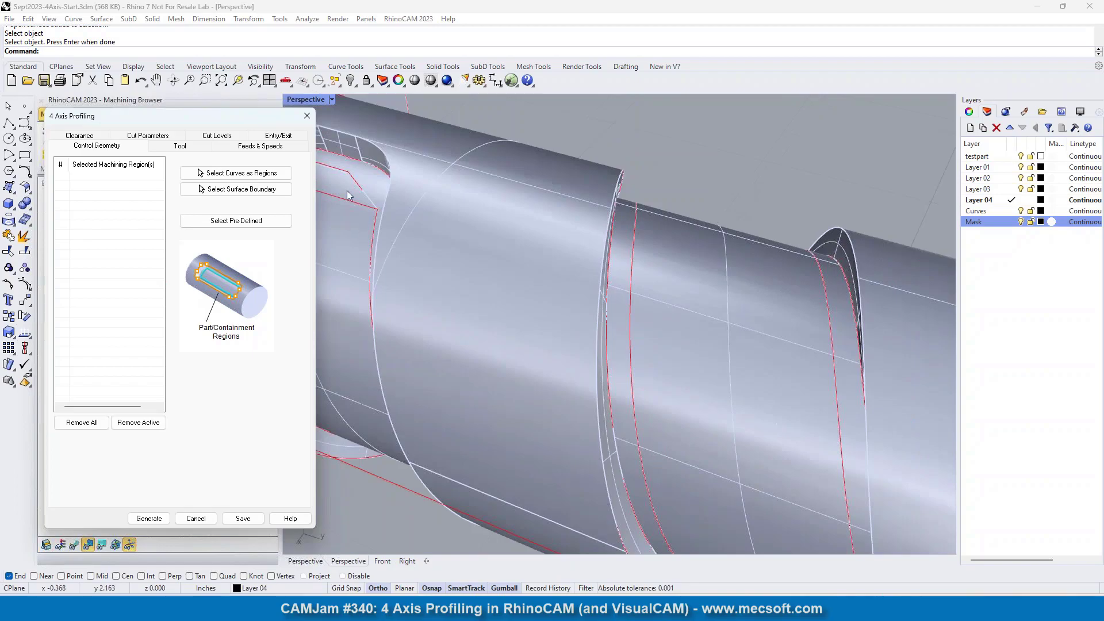
click(256, 174)
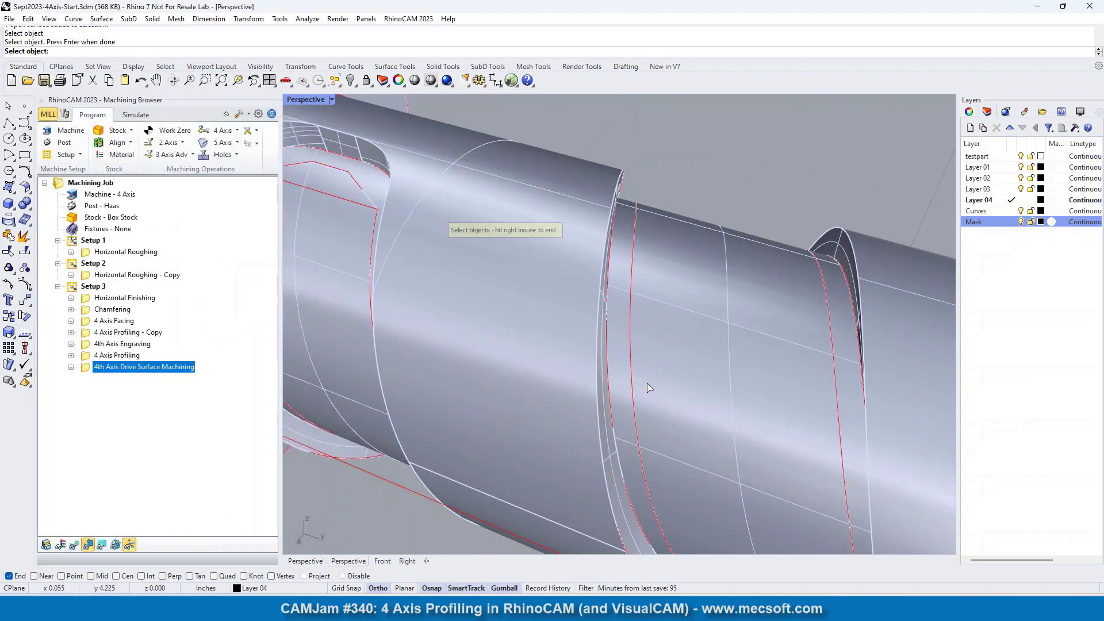
click(609, 277)
click(635, 302)
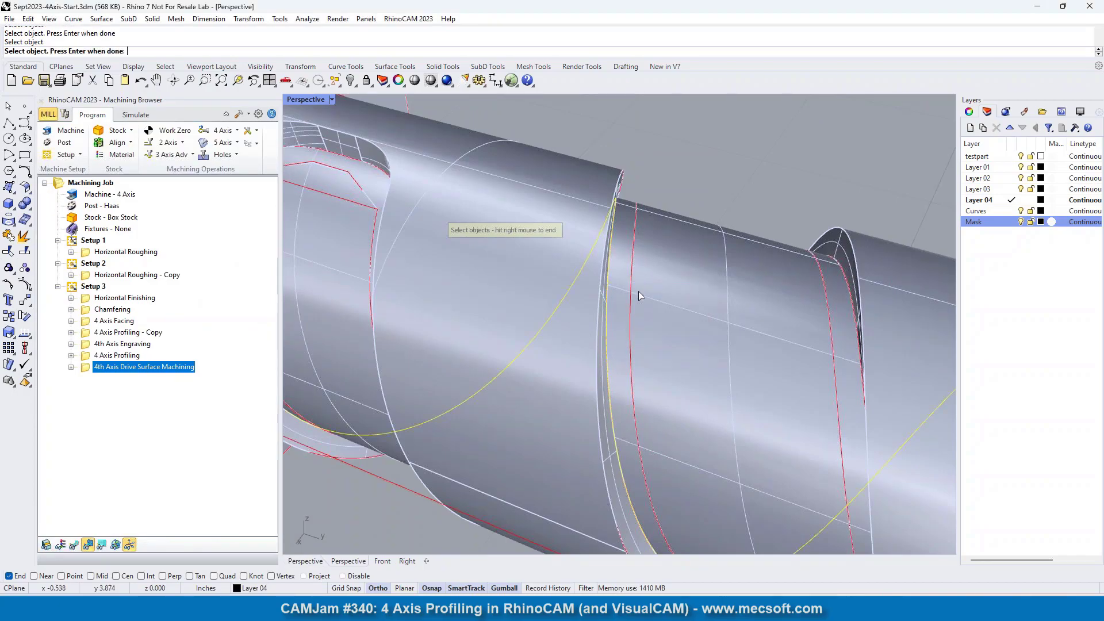
scroll(636, 296, down, 3)
scroll(635, 292, down, 2)
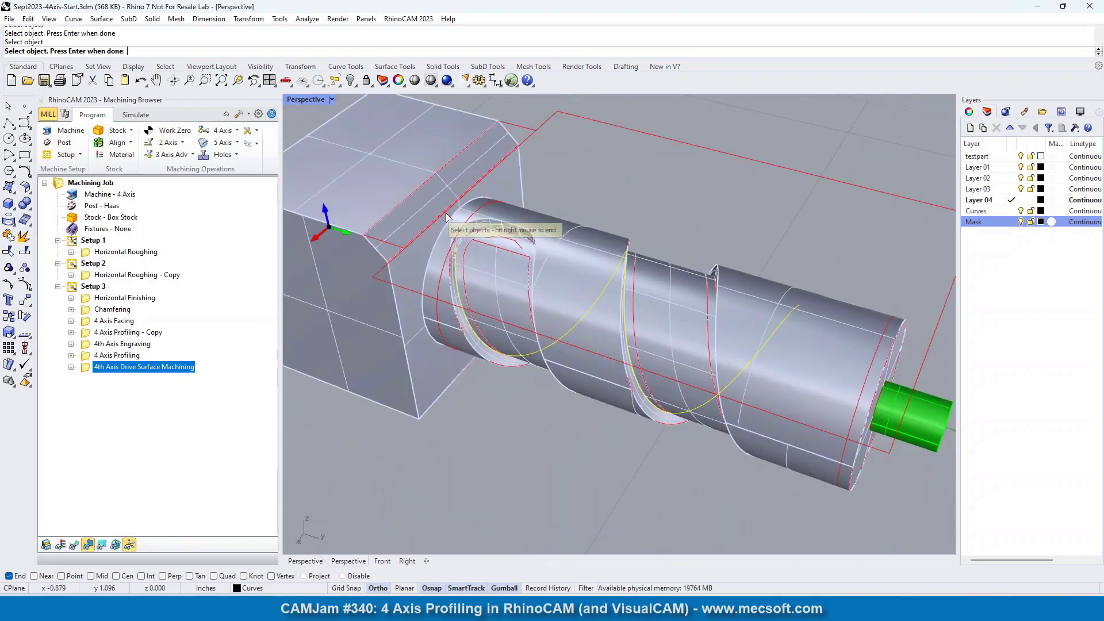
scroll(448, 218, up, 4)
scroll(484, 298, up, 1)
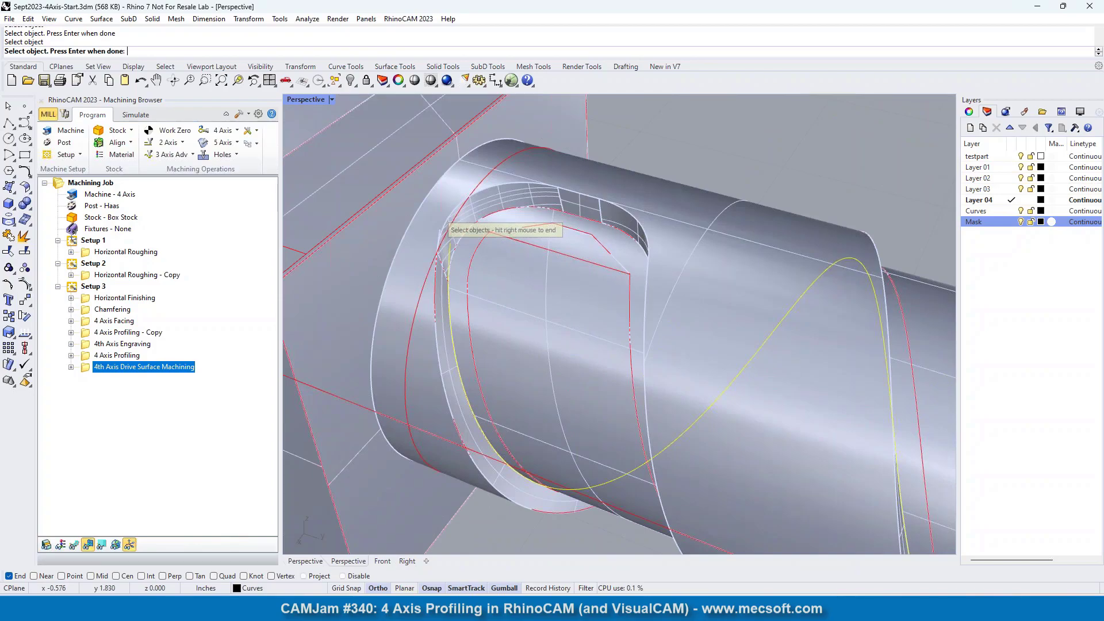
scroll(509, 233, down, 3)
right_click(682, 219)
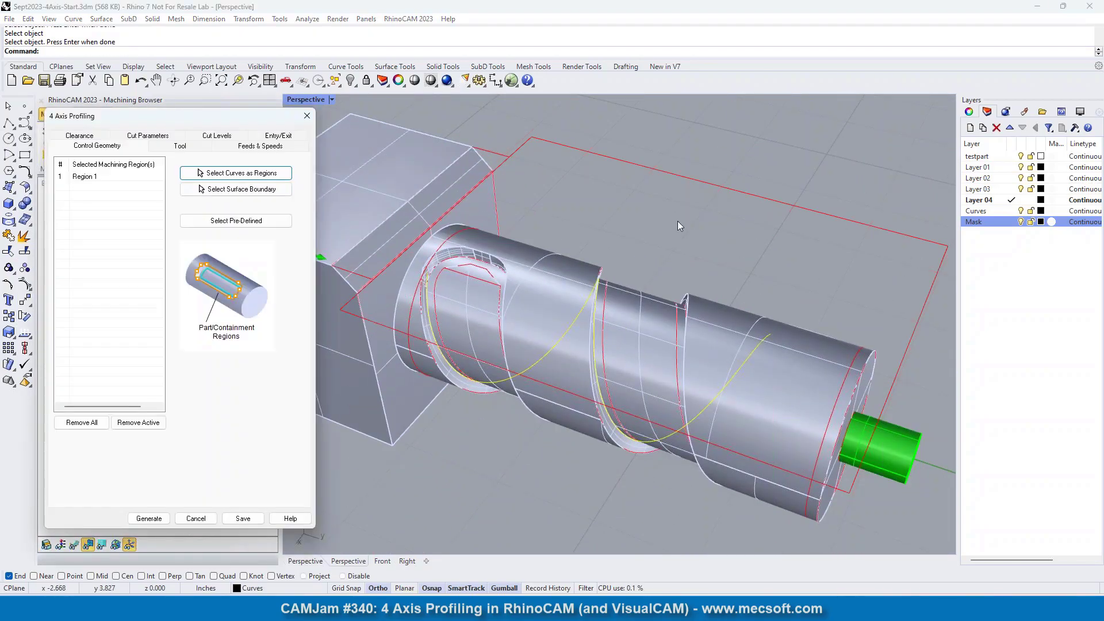
- Replace the profiling operation's machining region with the full closed curve at the foot of the spiral wall
click(84, 425)
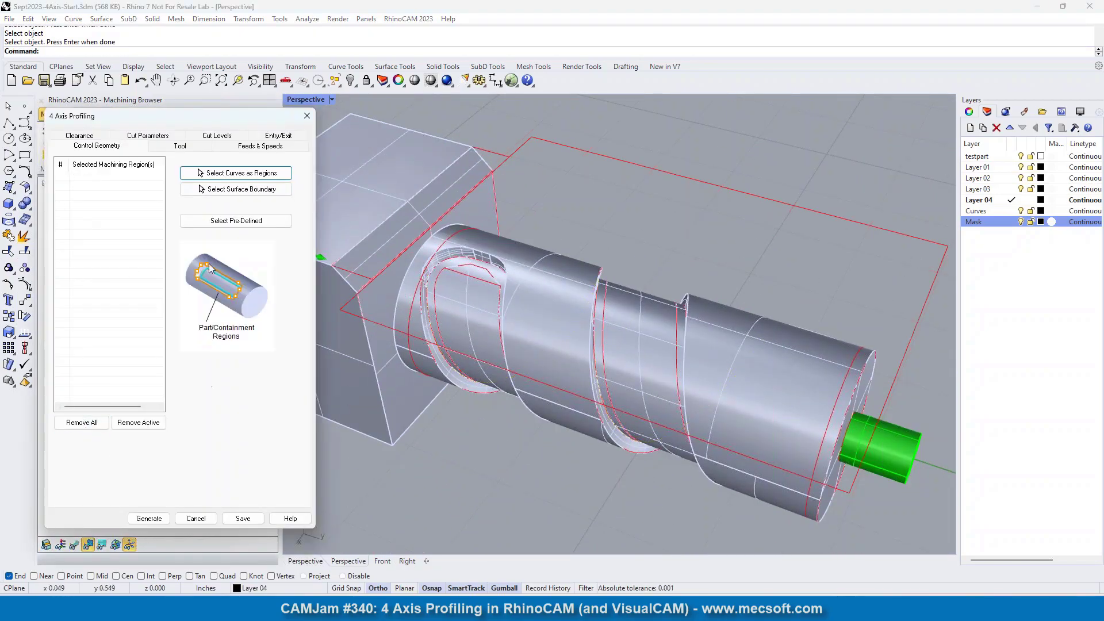
click(235, 172)
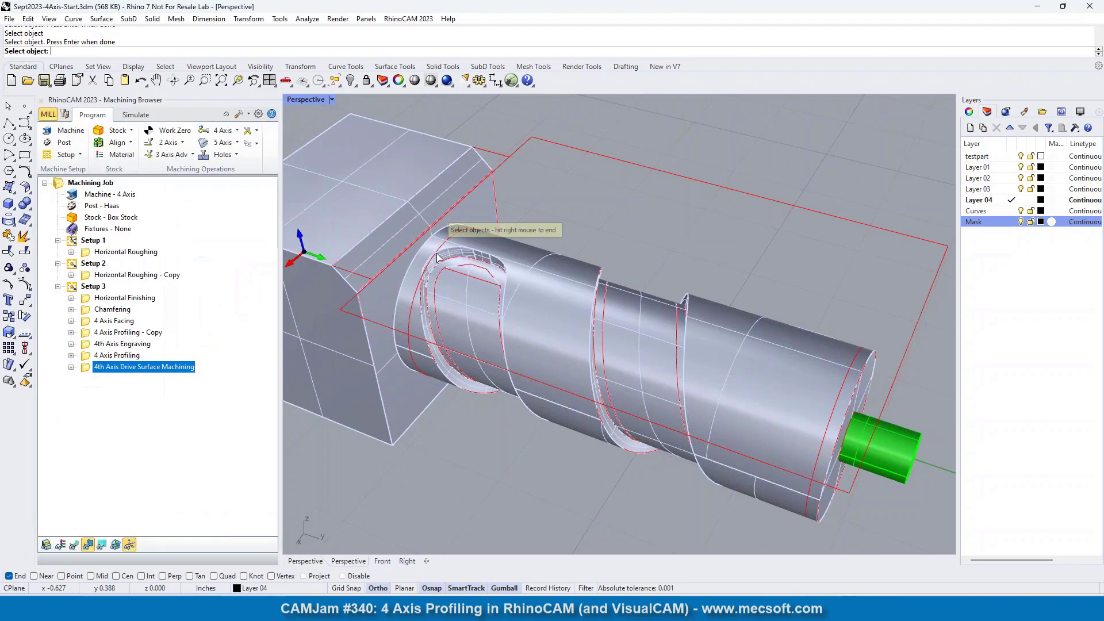
click(598, 379)
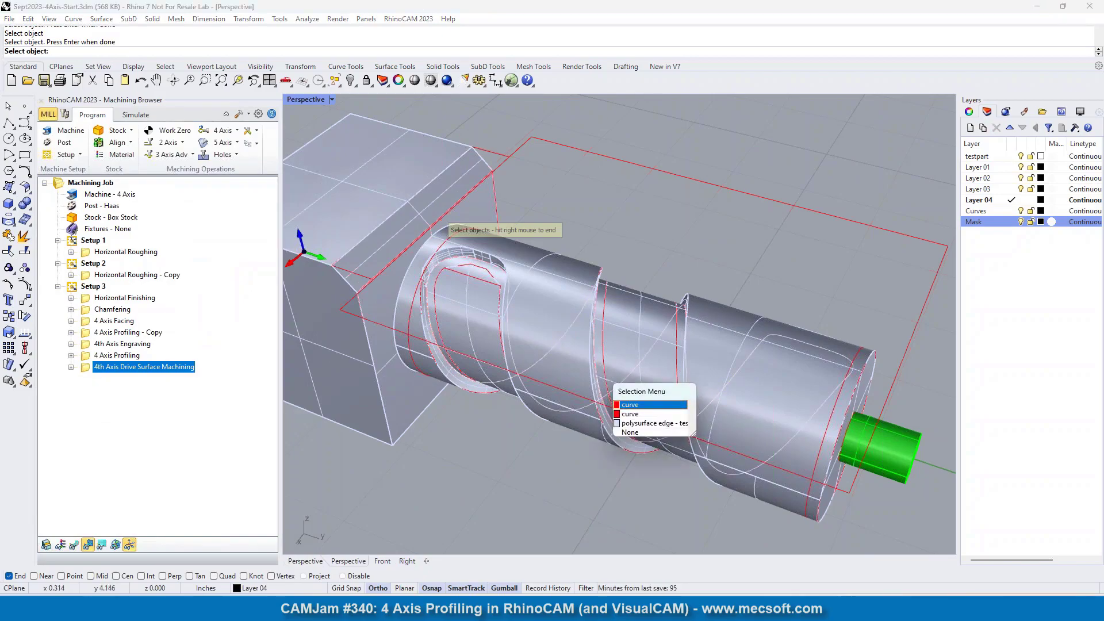
click(629, 405)
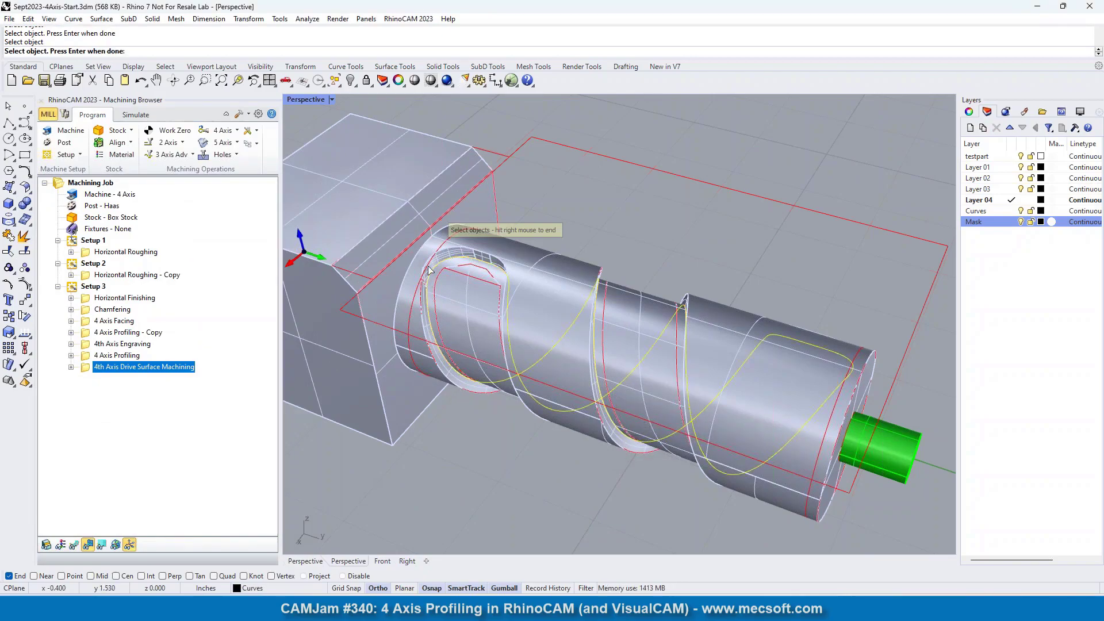
right_drag(715, 398, 462, 310)
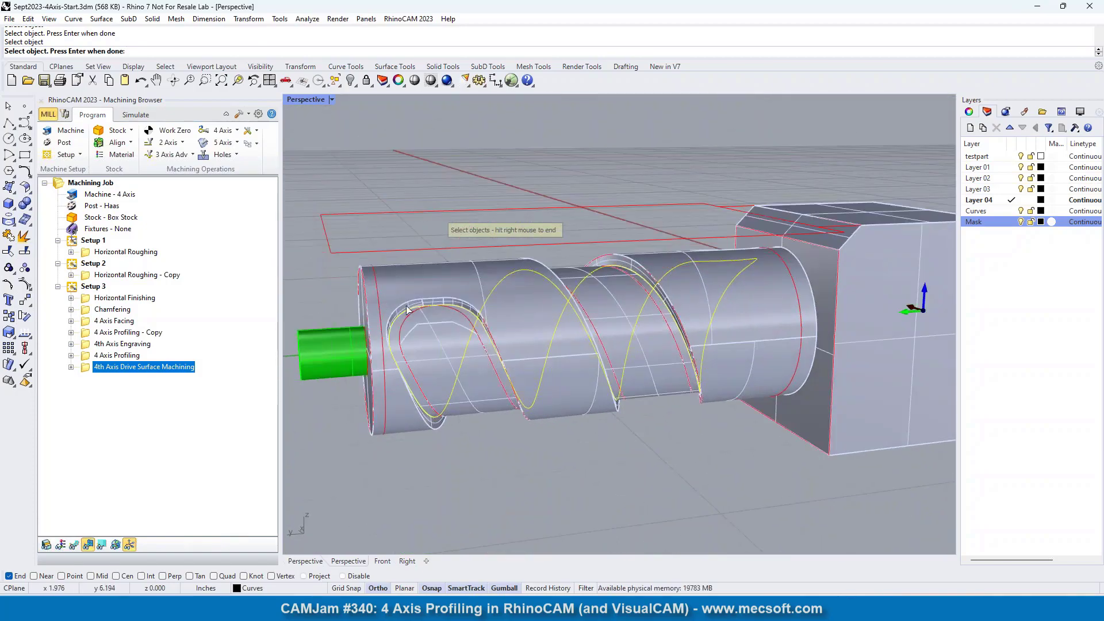
right_drag(521, 351, 687, 362)
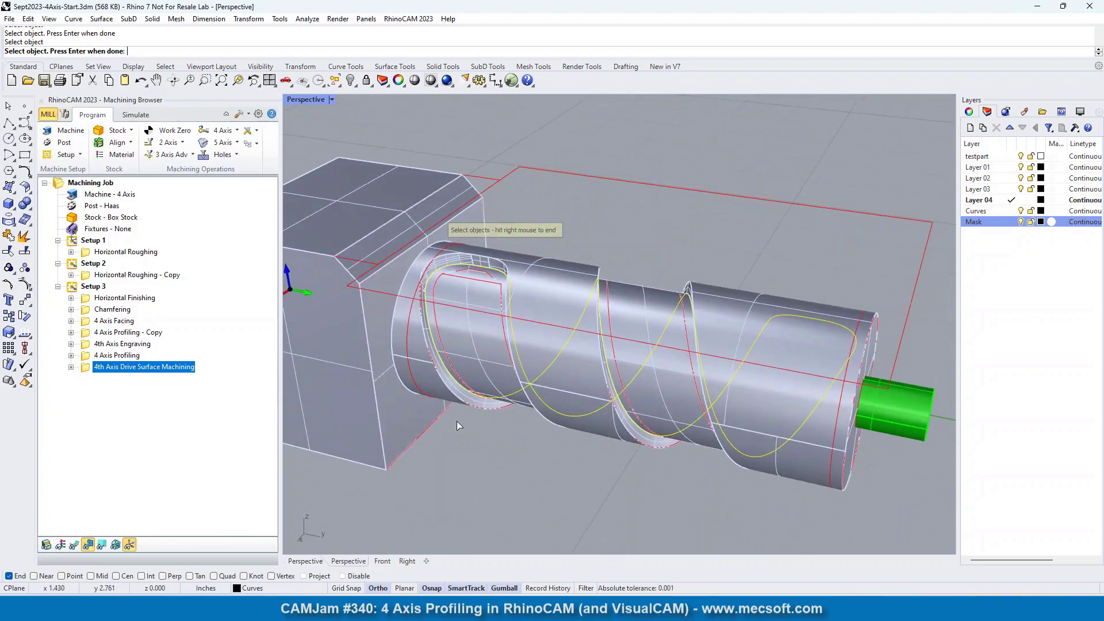
right_click(490, 453)
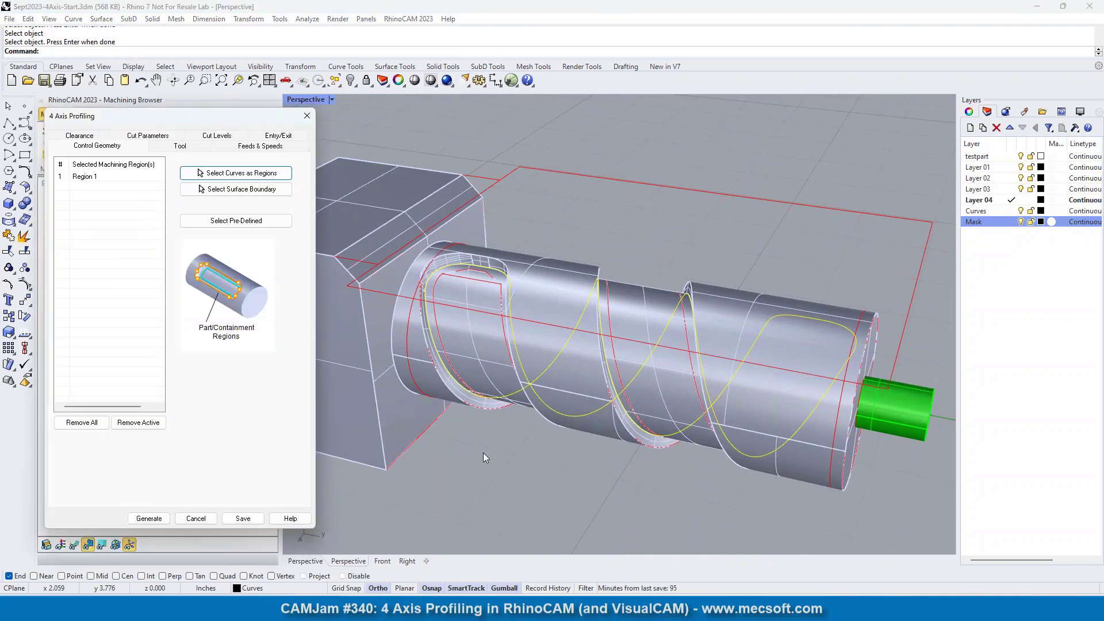
- Review the selected tool and cut parameters, and try setting the cutting side to Determine using 3D Model
click(184, 147)
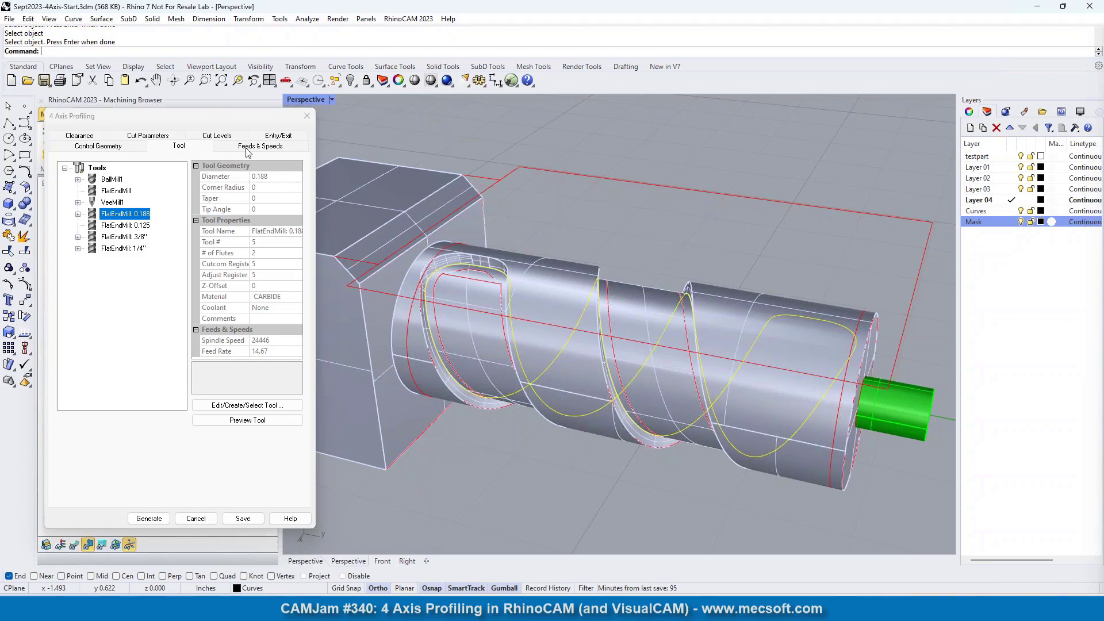
click(134, 138)
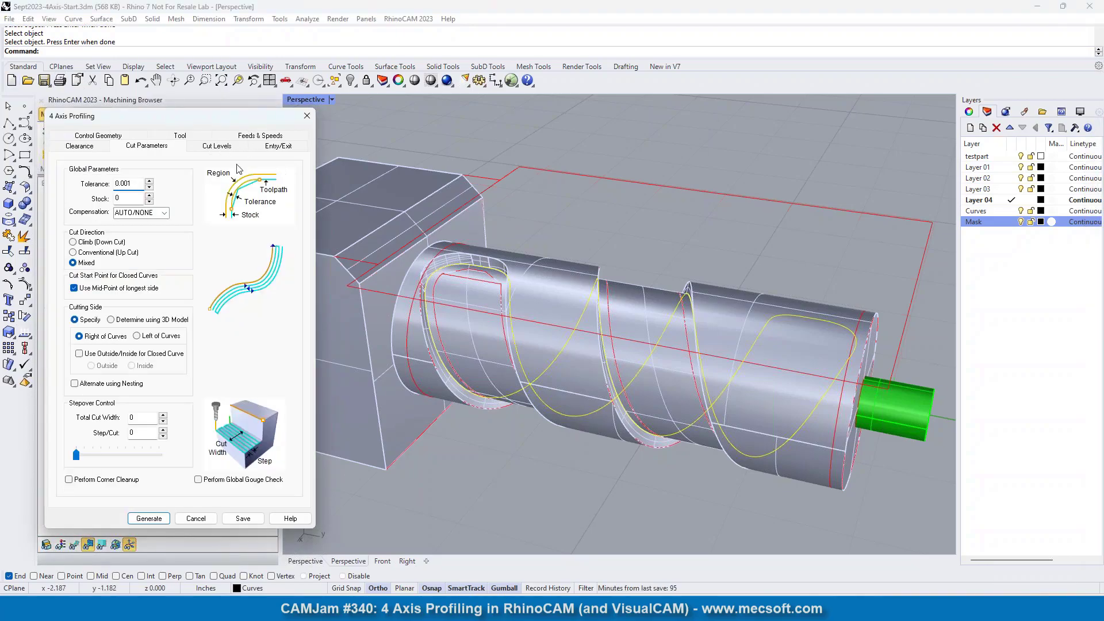
double_click(136, 184)
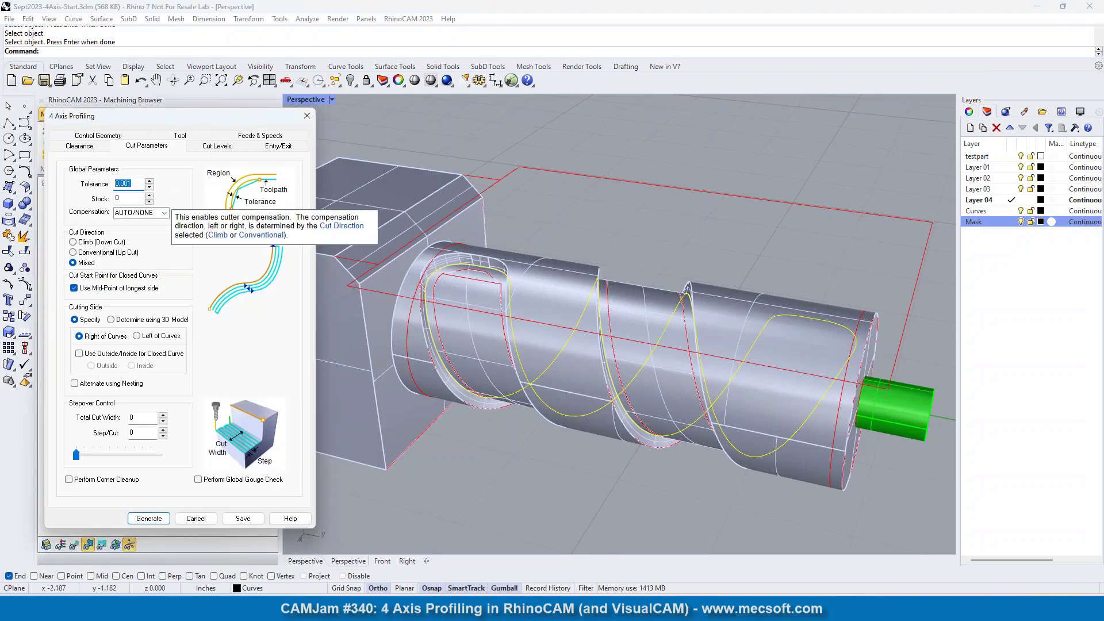
key(Tab)
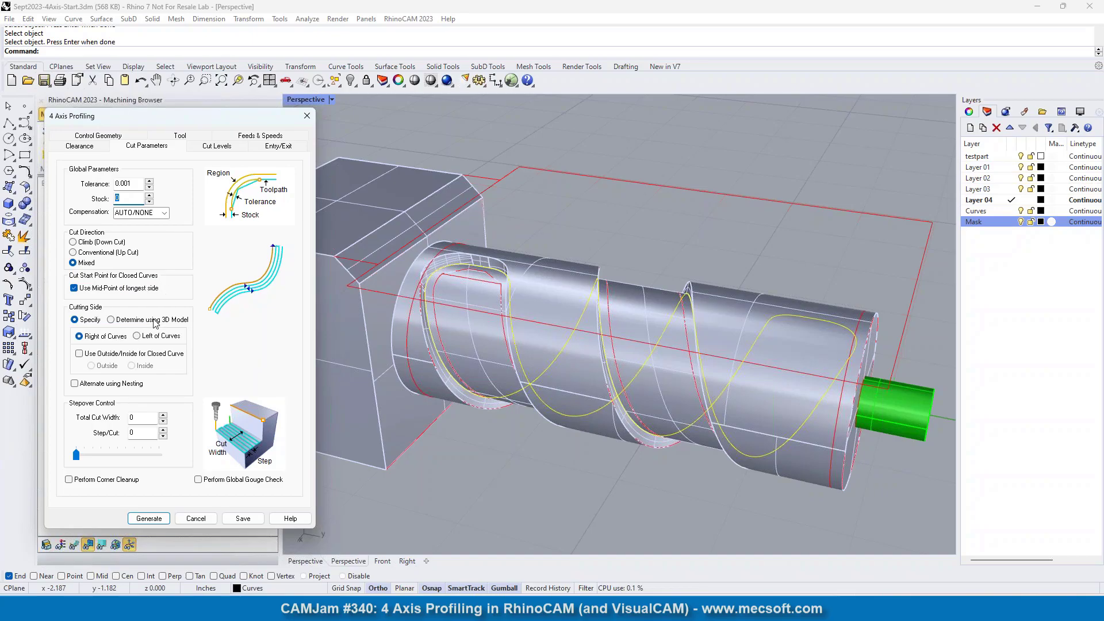
click(112, 322)
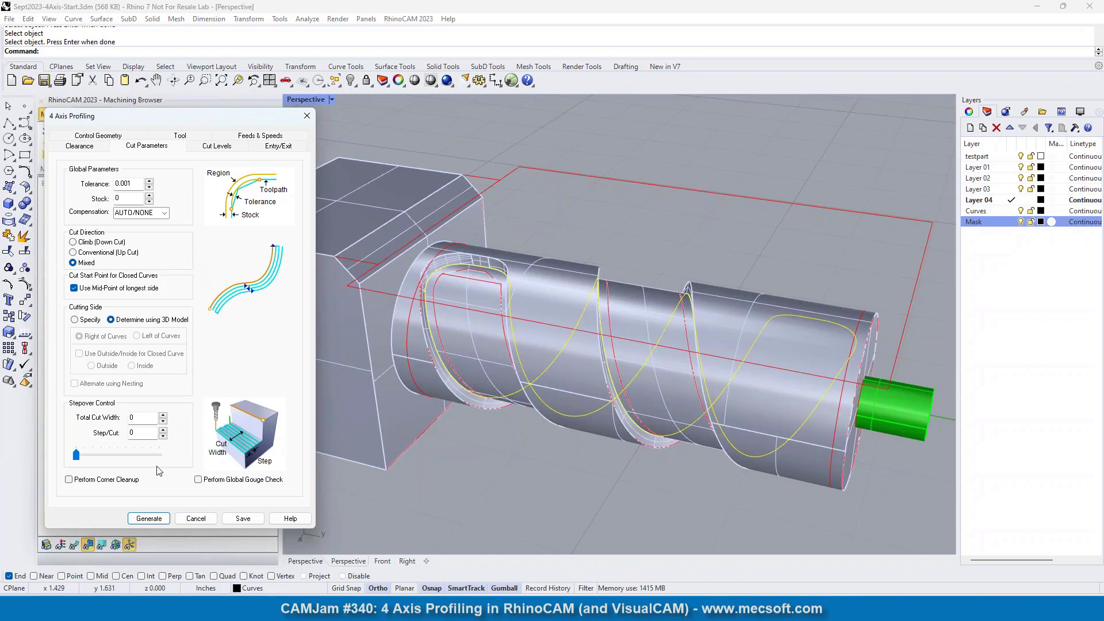
- Set the location of the cut geometry to At Bottom and check the cut depth values
click(216, 146)
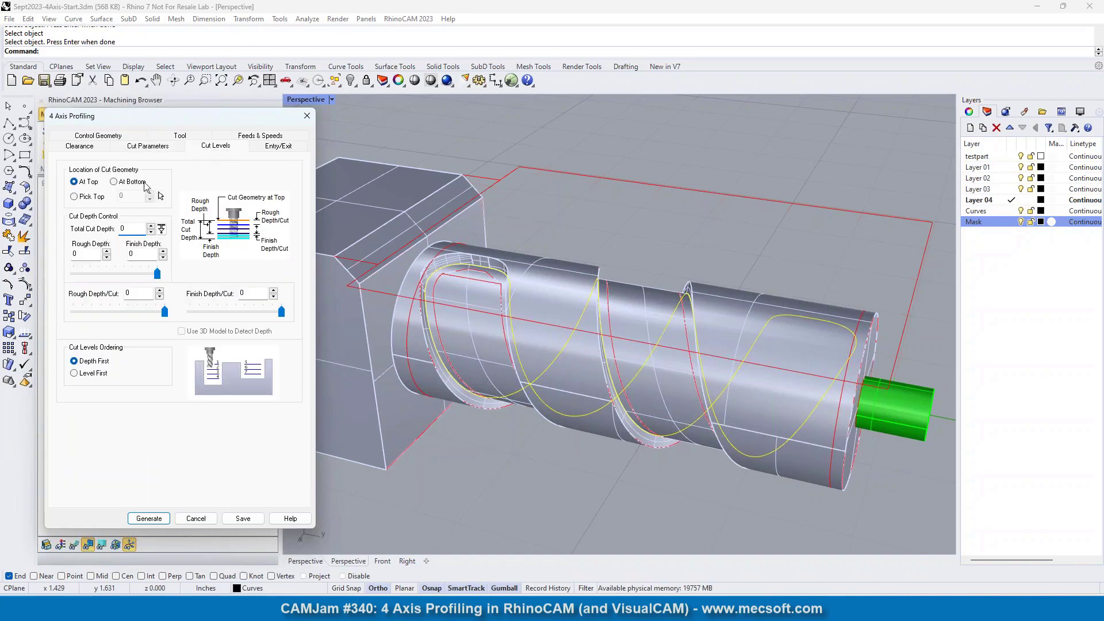
click(119, 182)
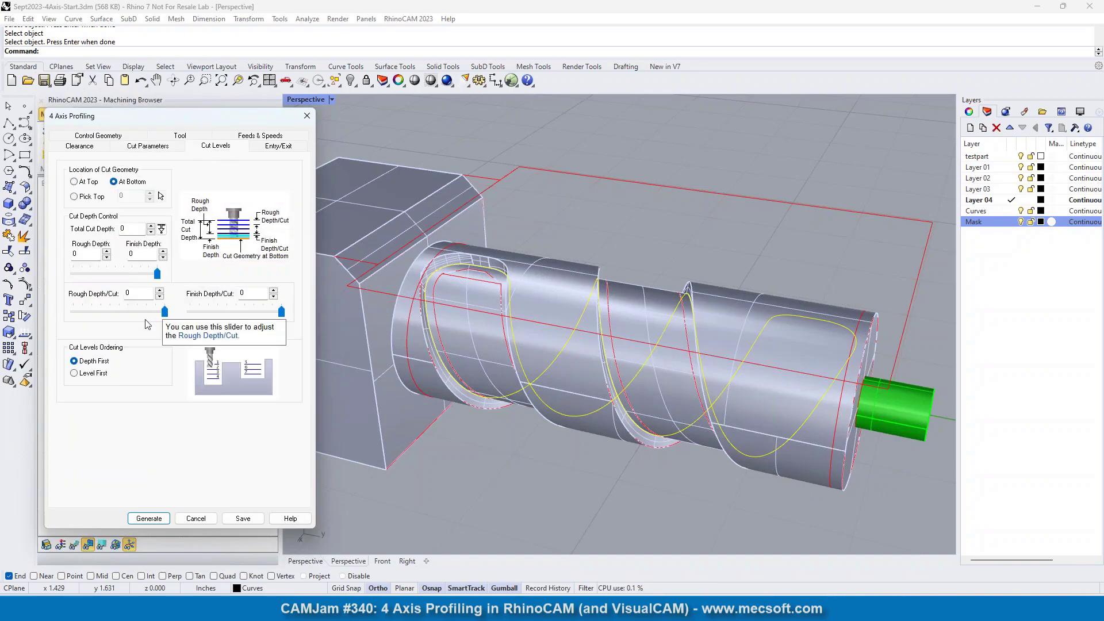
scroll(449, 271, up, 5)
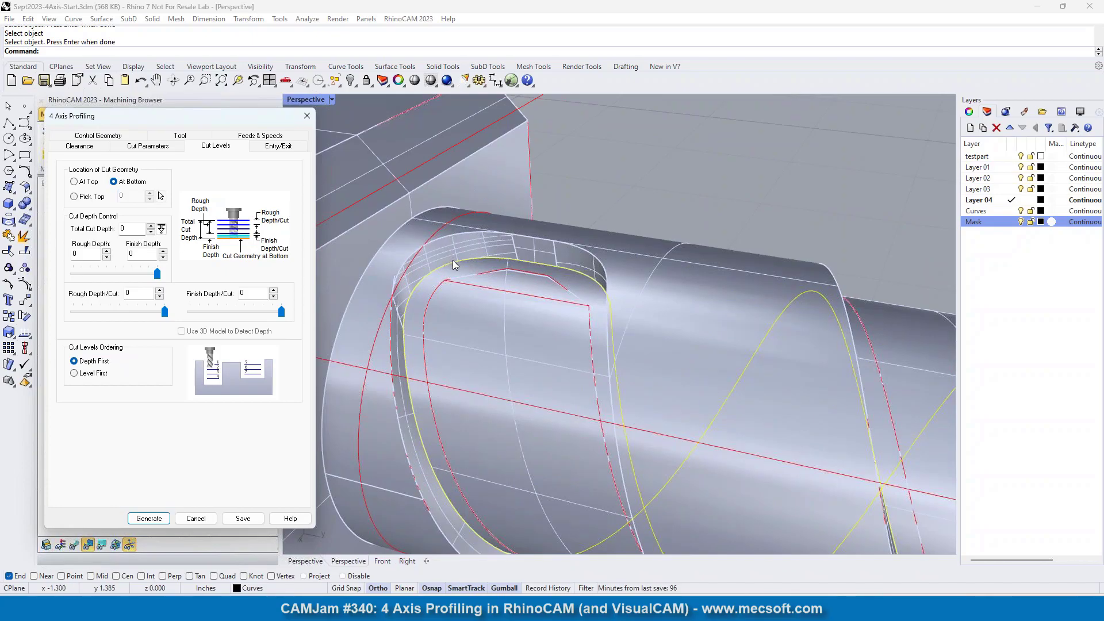
scroll(453, 260, down, 2)
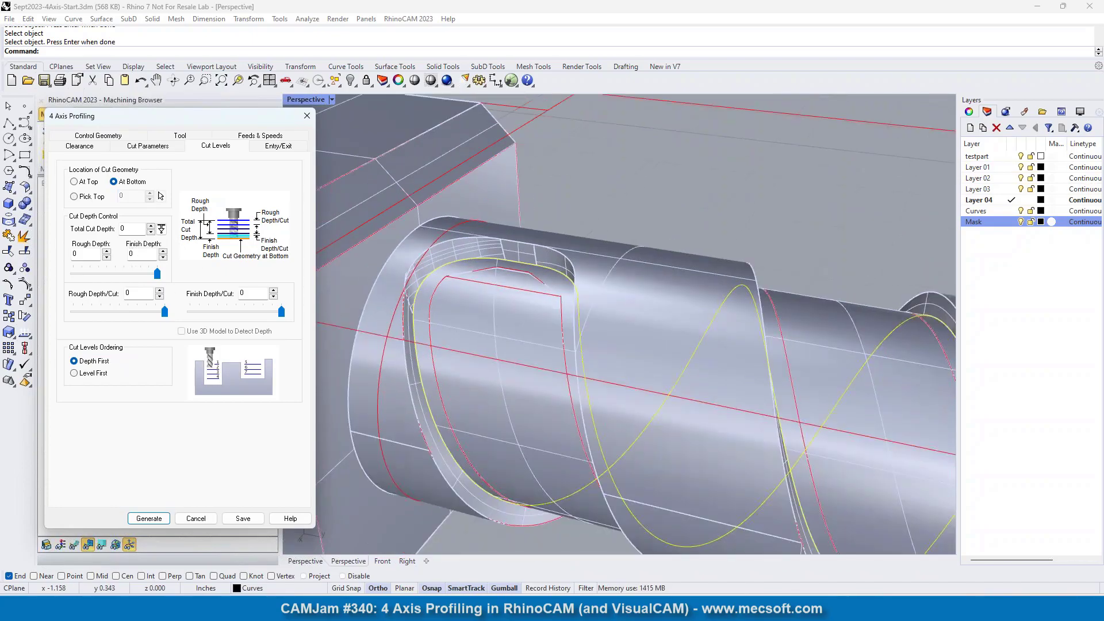
double_click(136, 229)
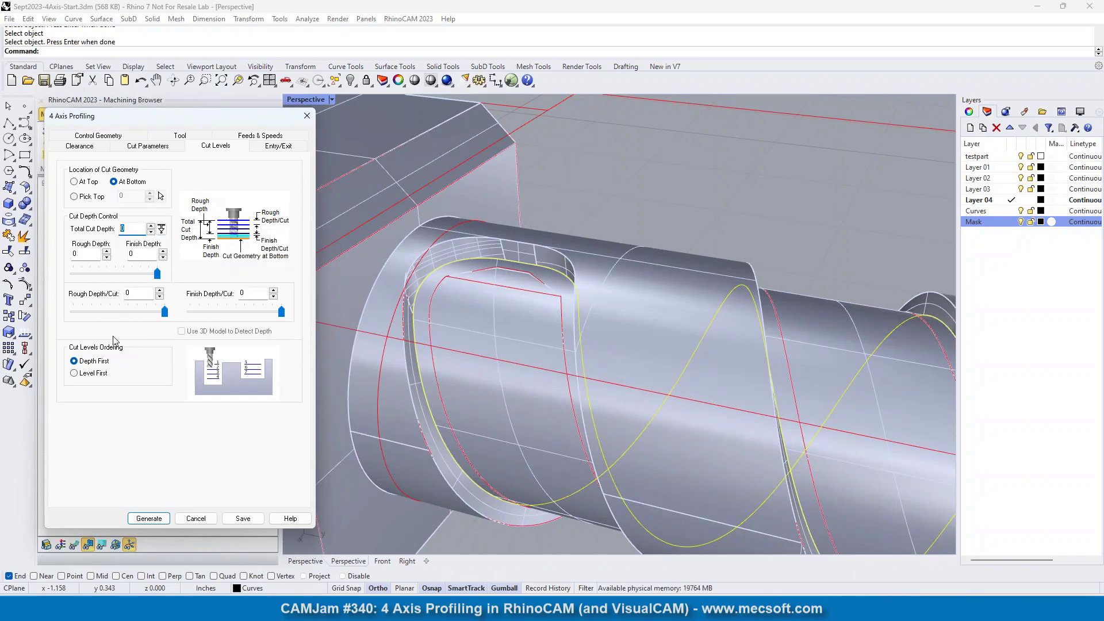
key(Tab)
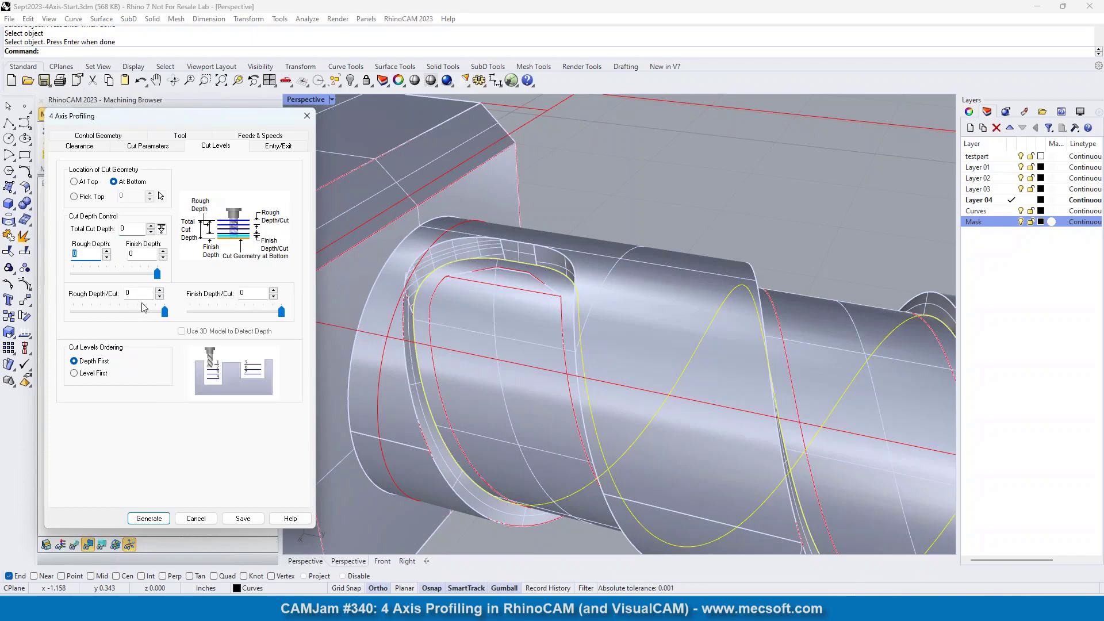
- Set the entry motions to Along Path and the exit motions to None, and generate the toolpath with toolpath display toggled
click(279, 146)
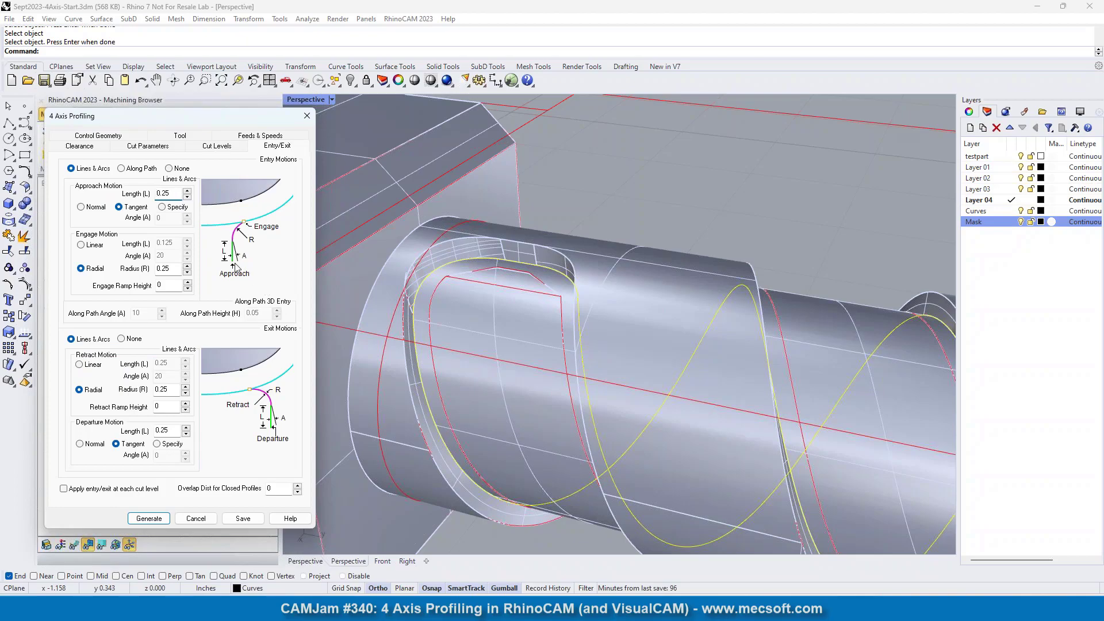
click(123, 169)
click(121, 339)
click(153, 519)
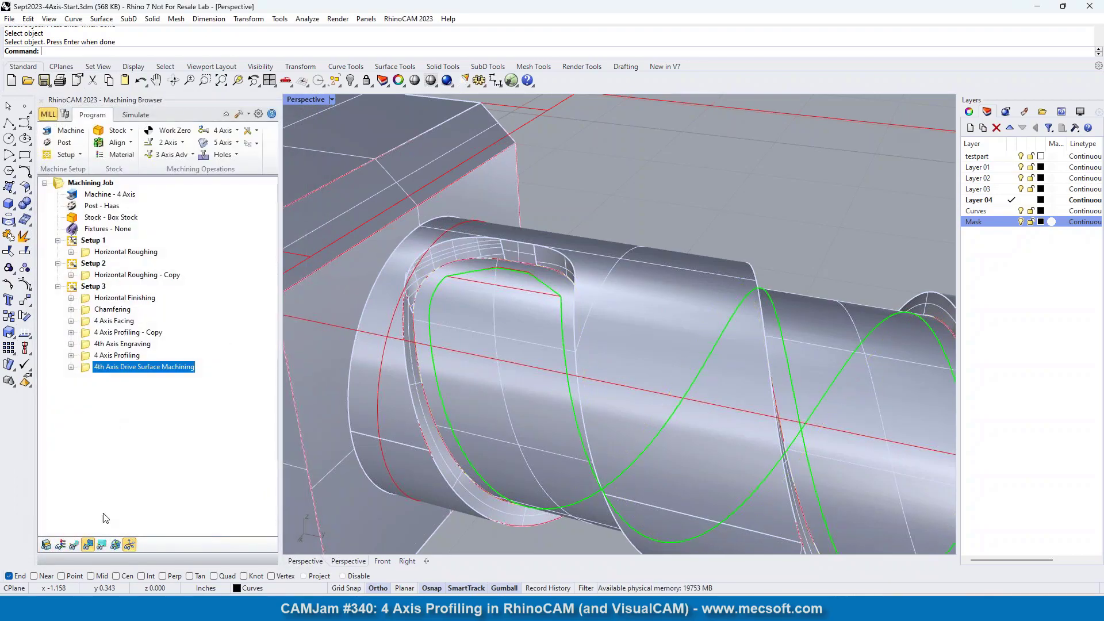
click(75, 544)
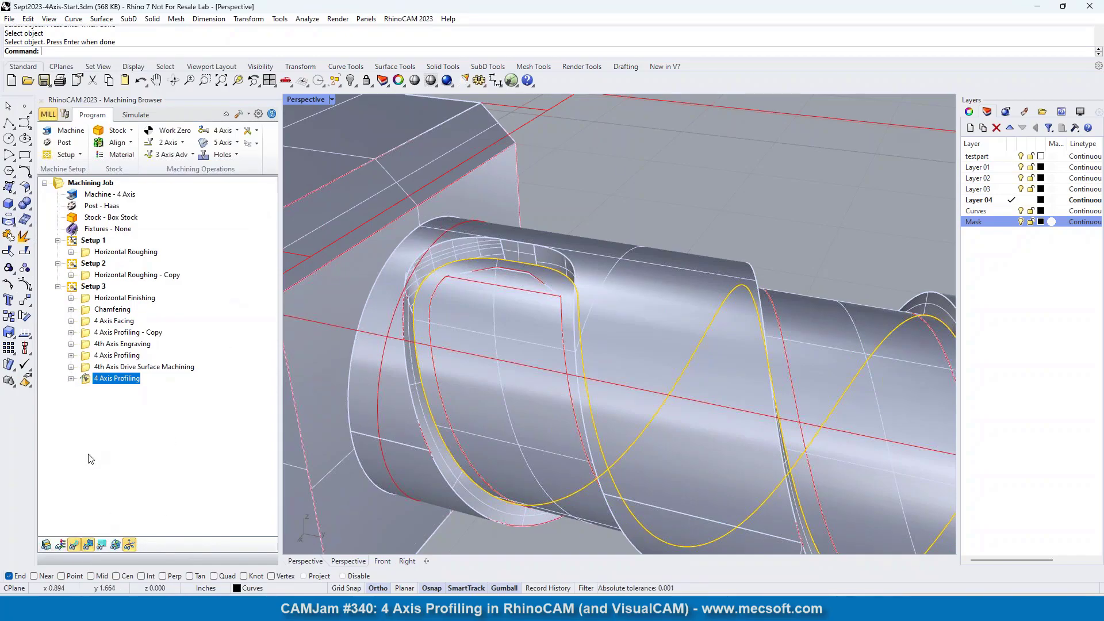
- Set the new spiral profiling operation's cutting side to Left of Curves, regenerate it and inspect the toolpath around the part
double_click(91, 379)
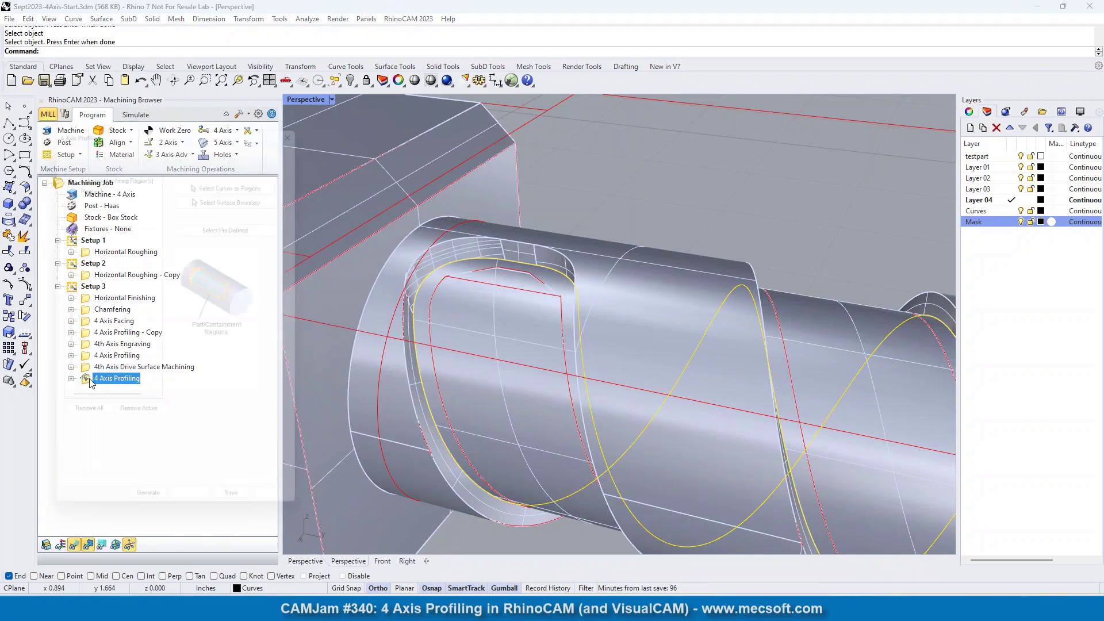
click(150, 147)
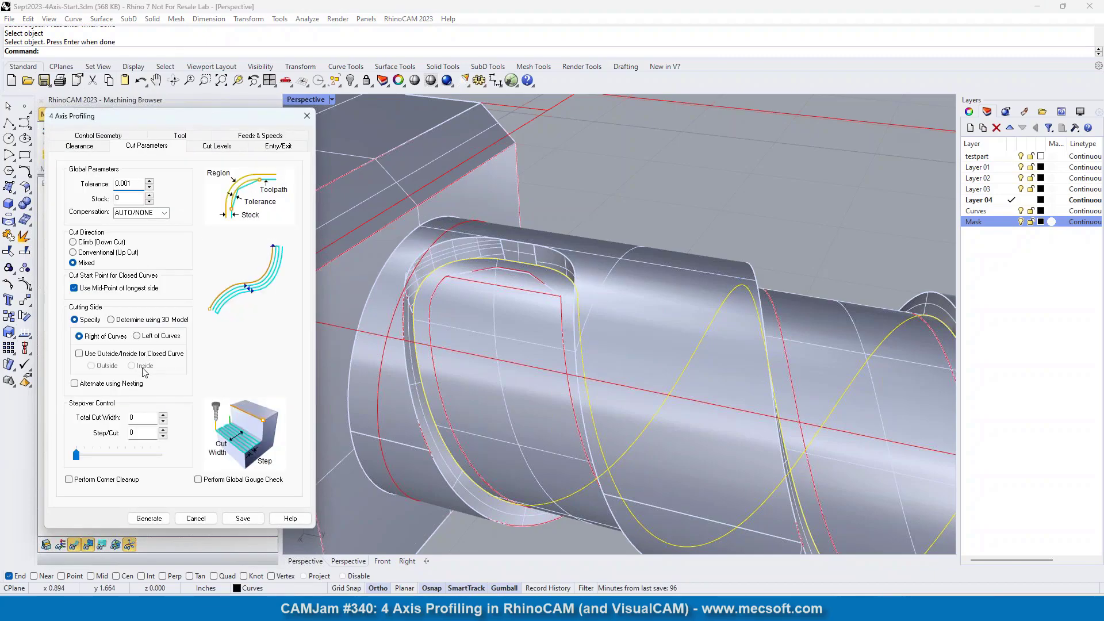
click(136, 336)
click(149, 518)
scroll(484, 224, down, 5)
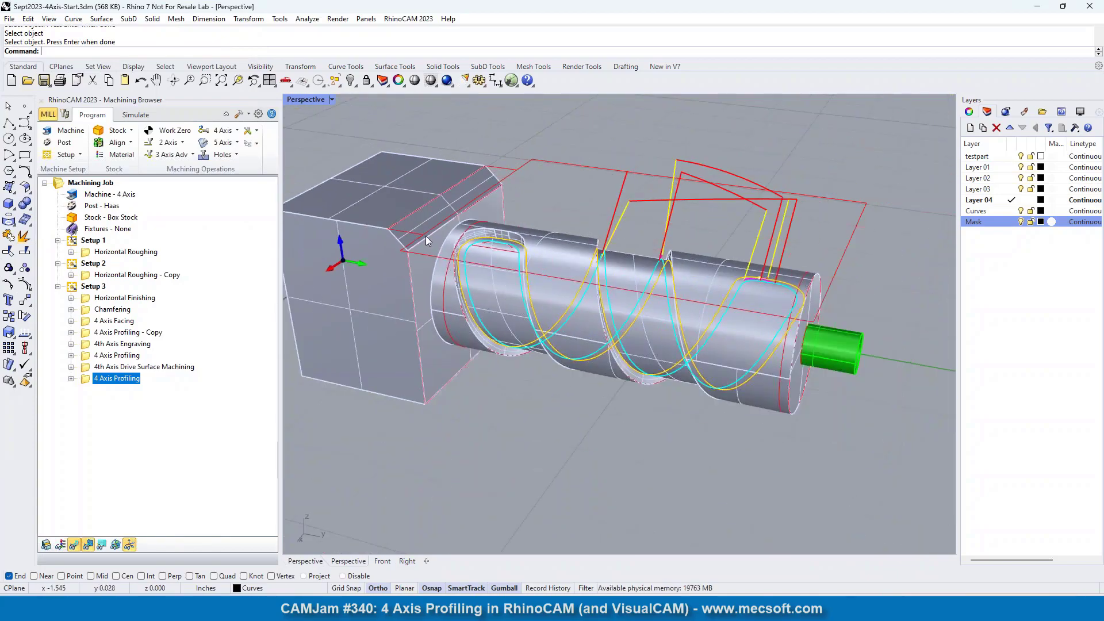
right_drag(556, 343, 439, 225)
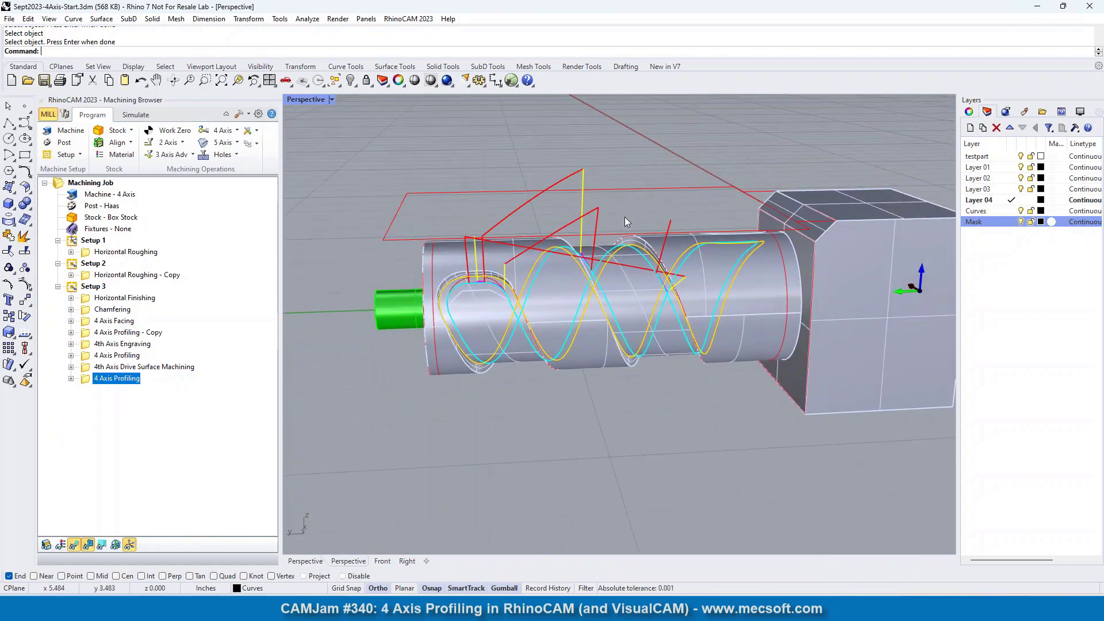
right_drag(464, 336, 748, 348)
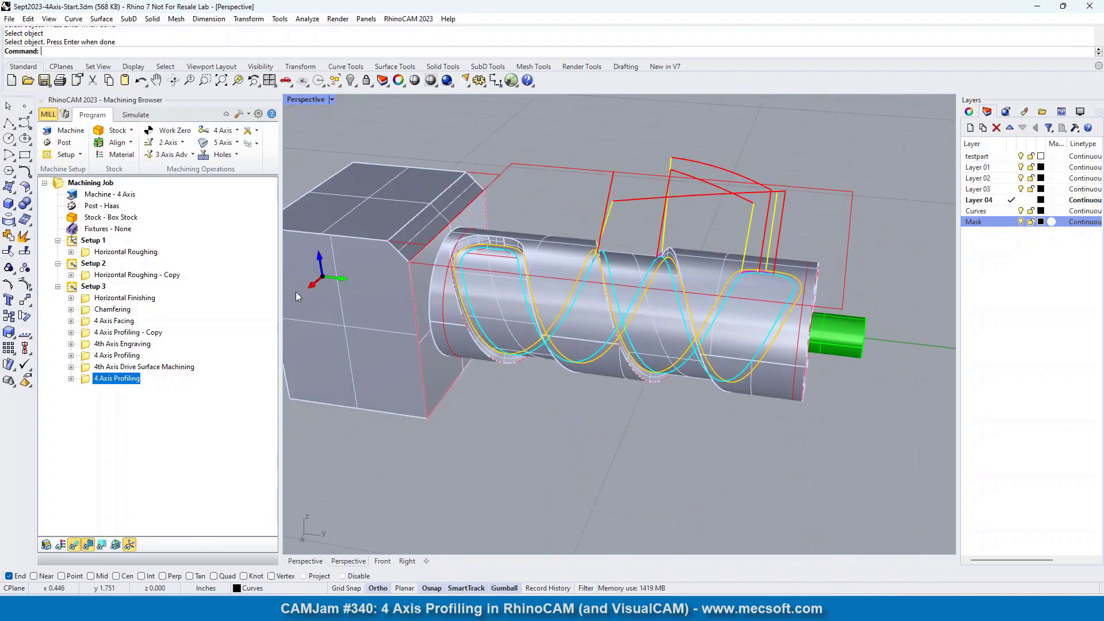
- Simulate the new 4 Axis Profiling operation with toolpaths hidden and examine the spiral walls from the opposite side
click(135, 114)
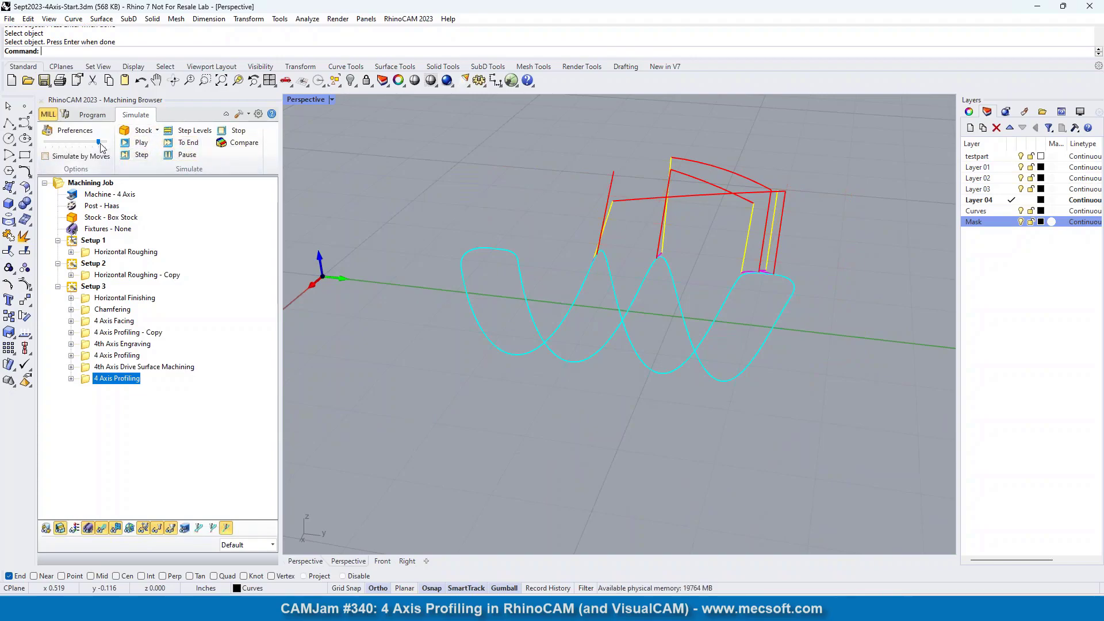
click(141, 143)
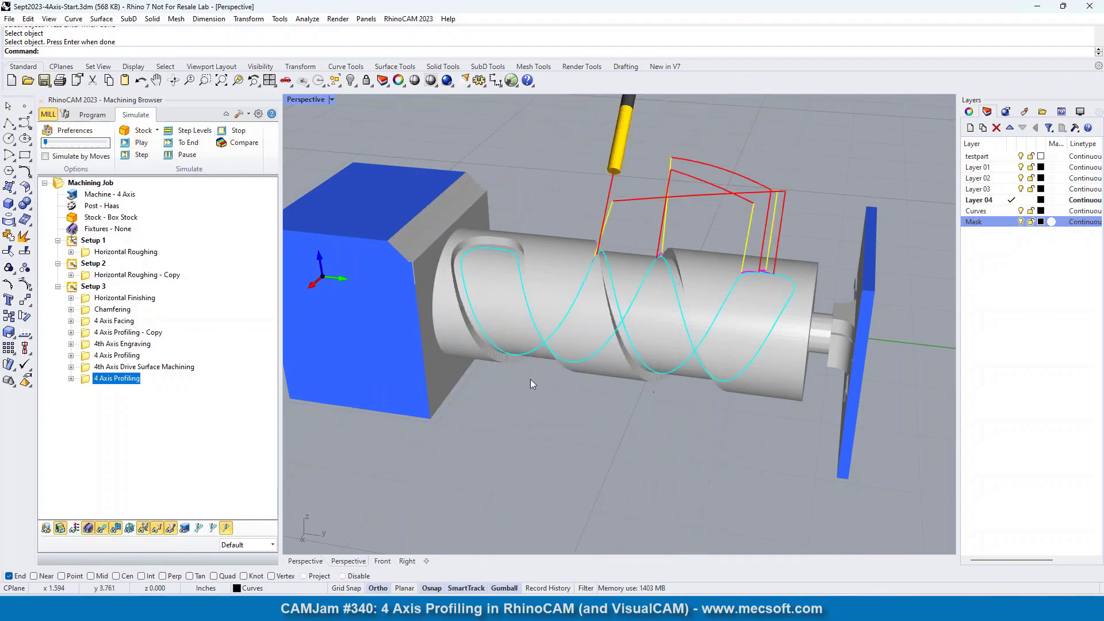
click(102, 528)
right_drag(661, 313, 627, 370)
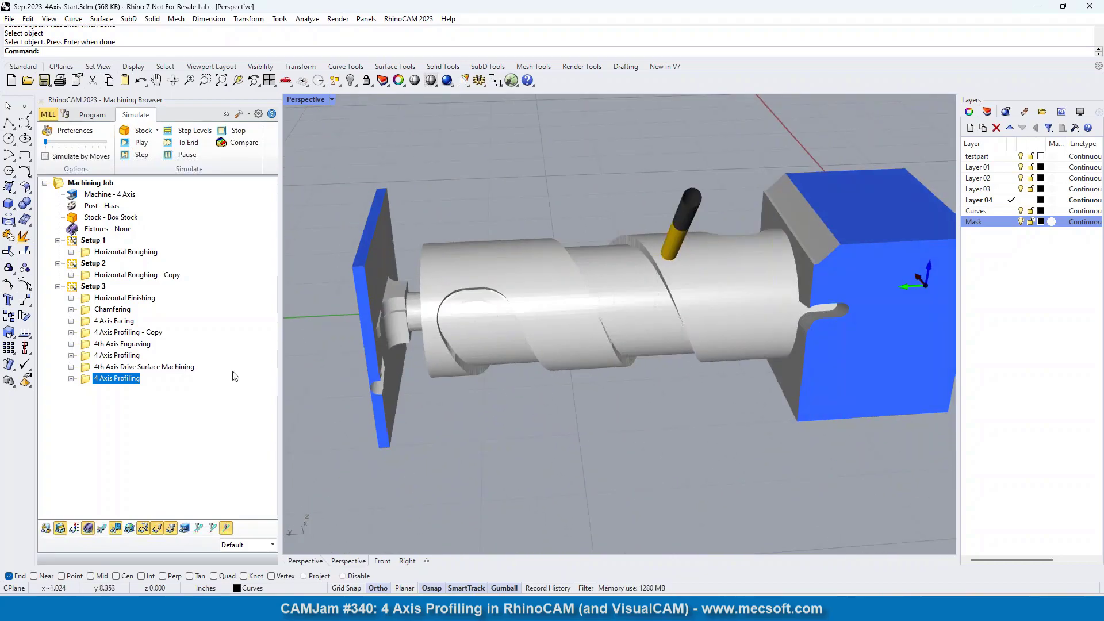
- Show the toolpaths and review the simulated stock of Setup 3's preceding operations, from 4th Axis Drive Surface Machining back to 4 Axis Facing
click(103, 528)
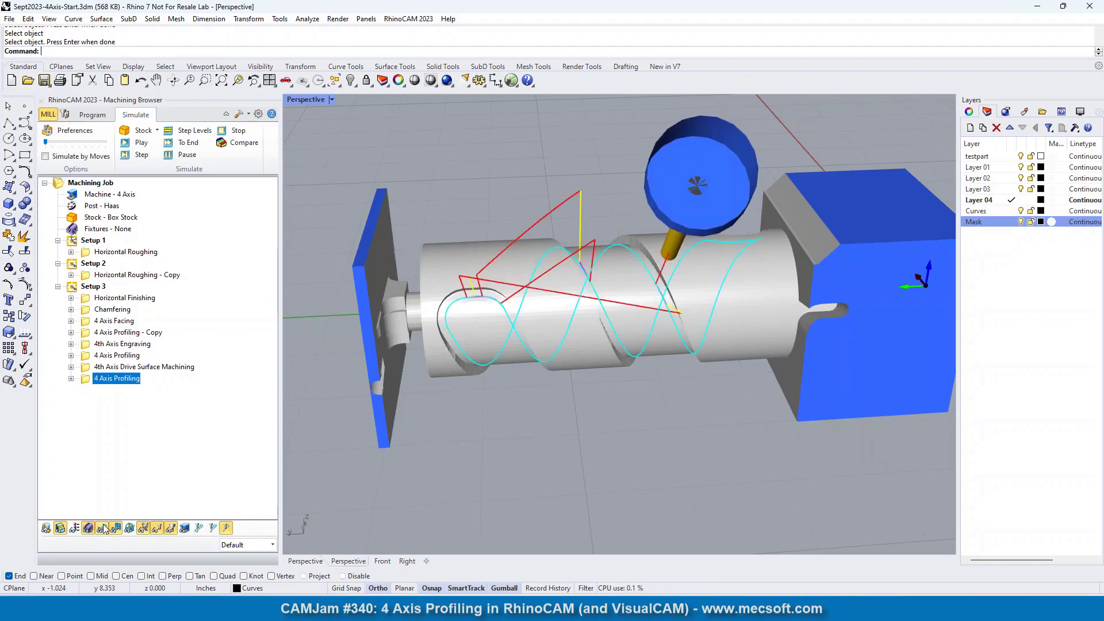
click(88, 369)
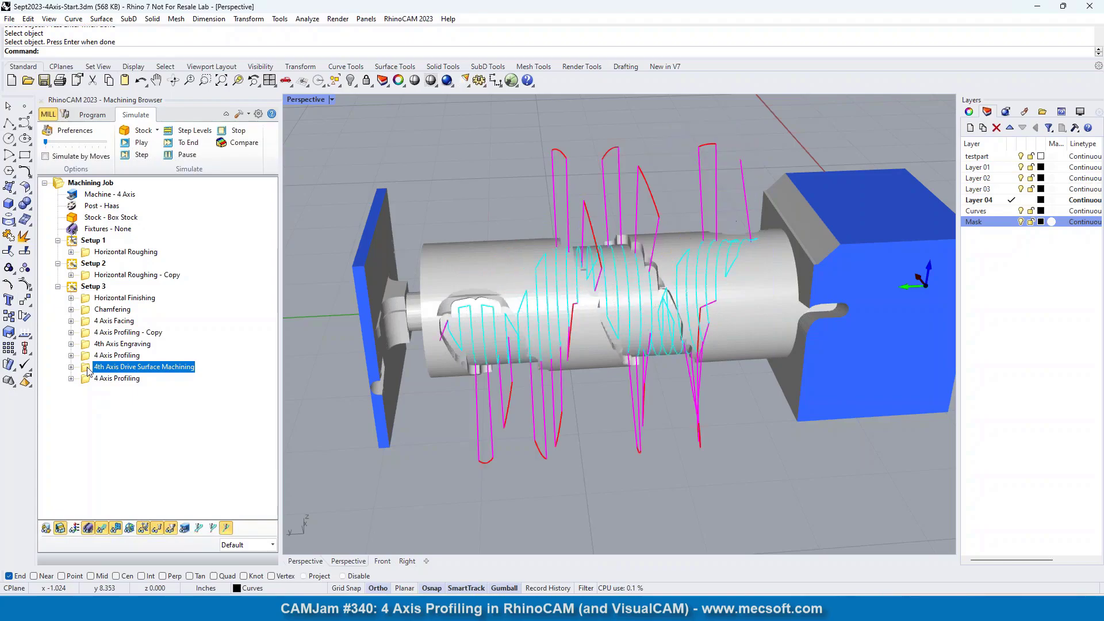
click(86, 356)
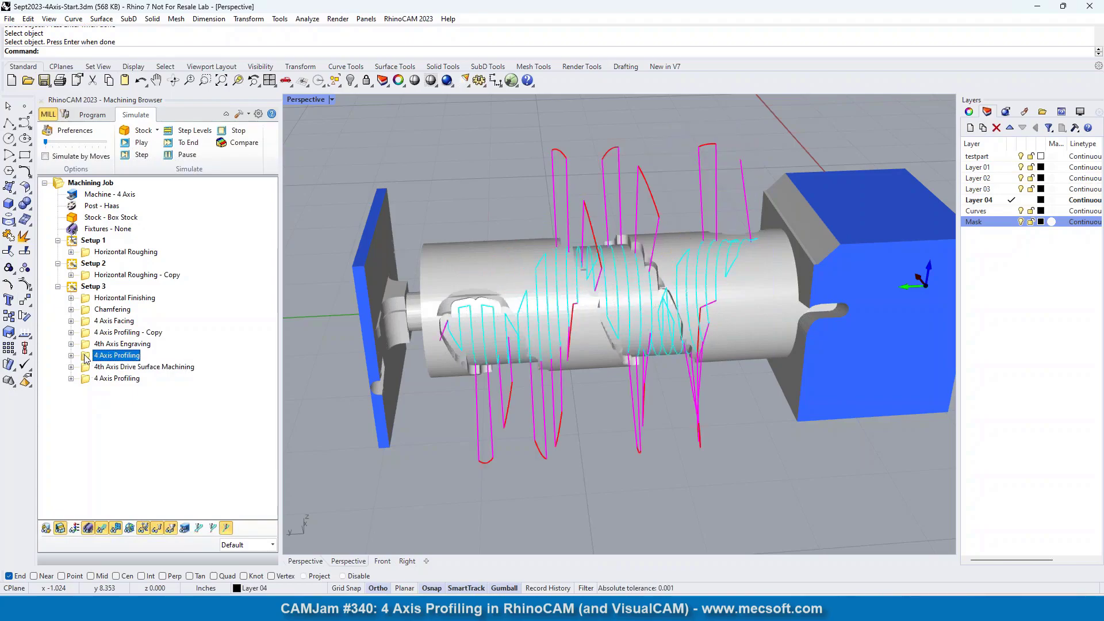
click(87, 346)
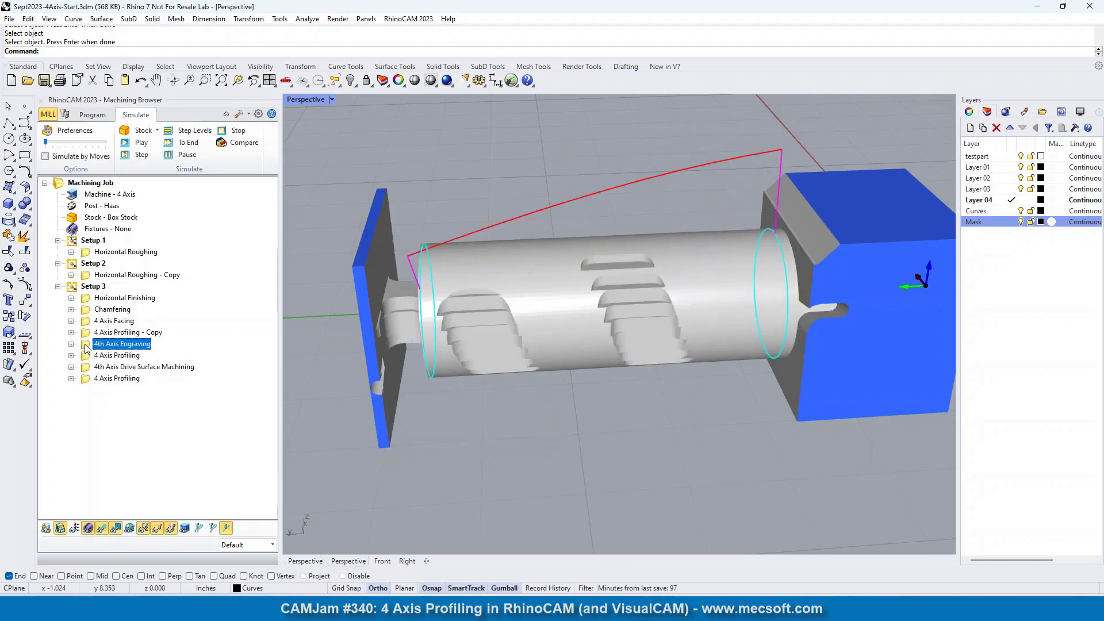
click(87, 334)
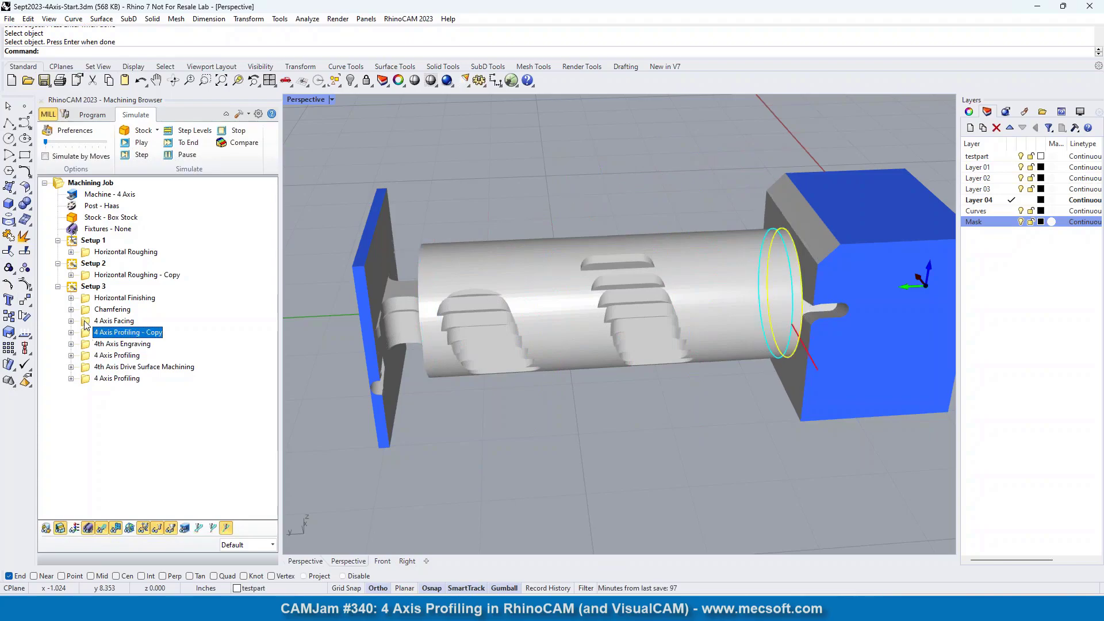
click(86, 322)
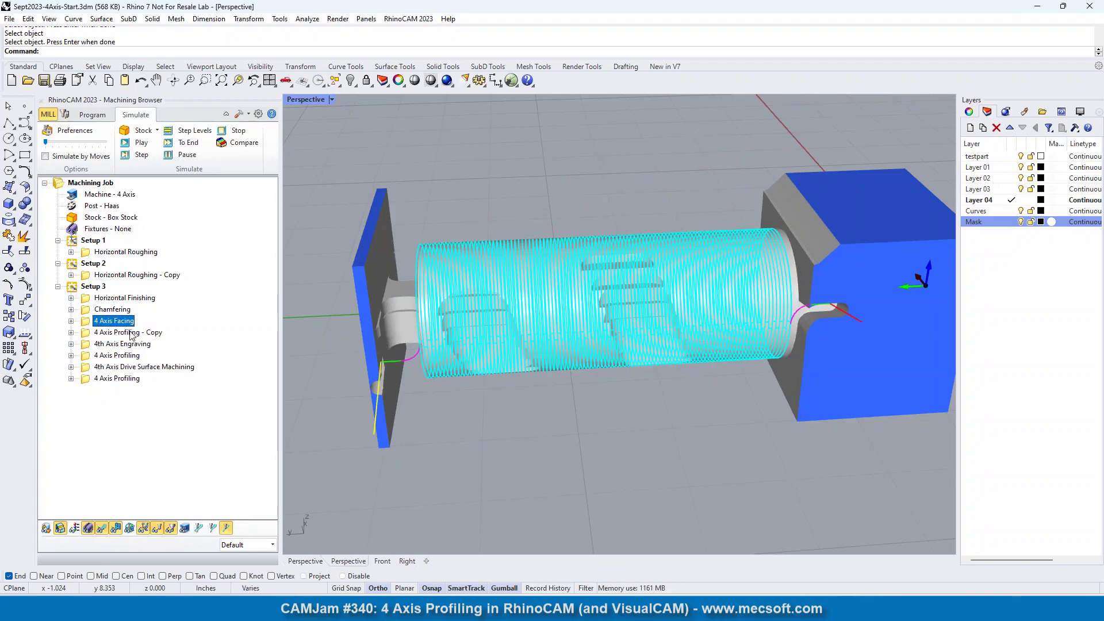
- Set both the entry and exit motions of Setup 3's 4 Axis Facing operation to None and regenerate its toolpath
double_click(91, 323)
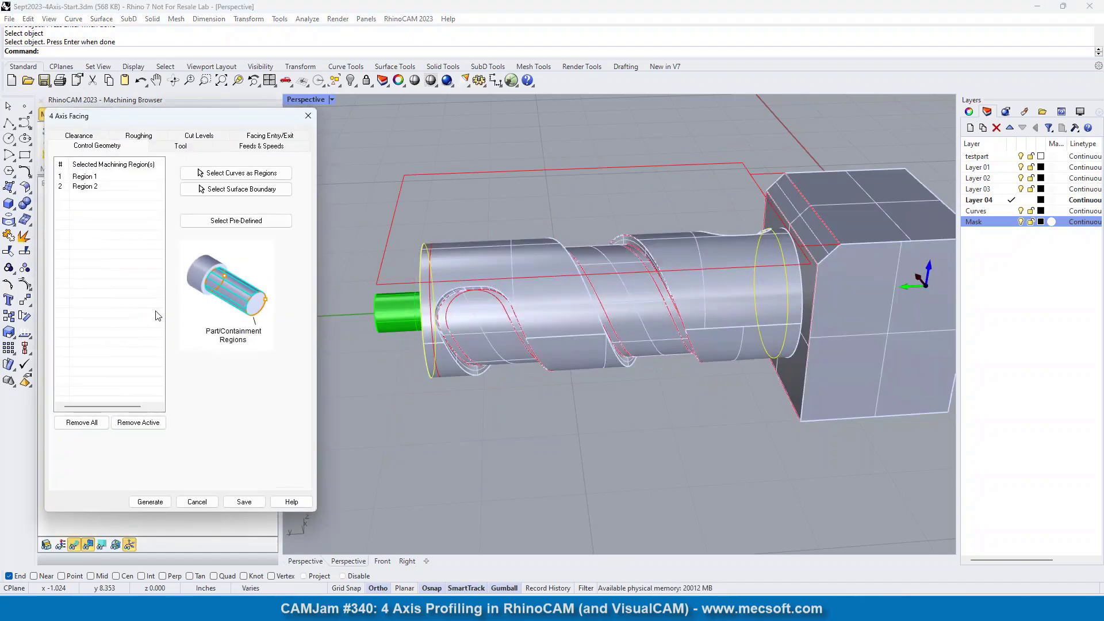
click(269, 136)
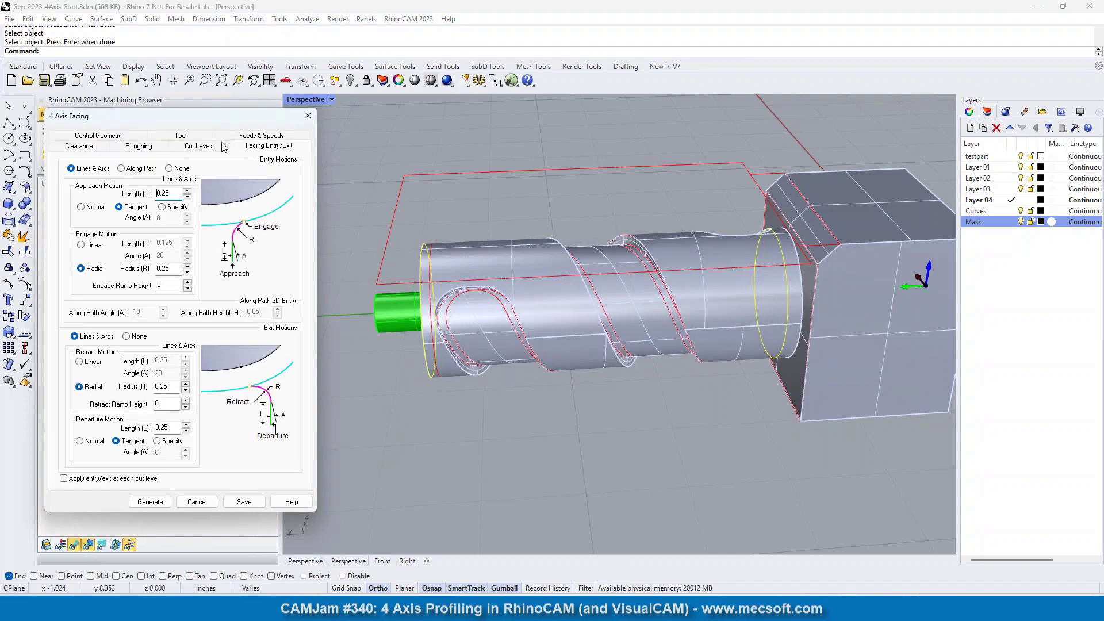
click(179, 169)
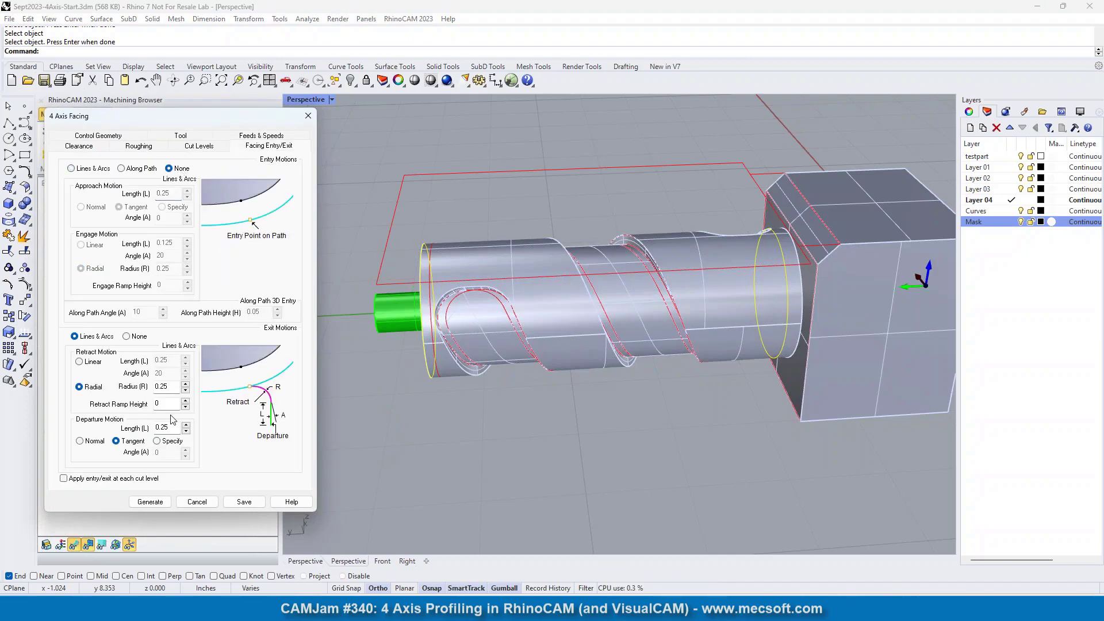
click(137, 339)
click(150, 501)
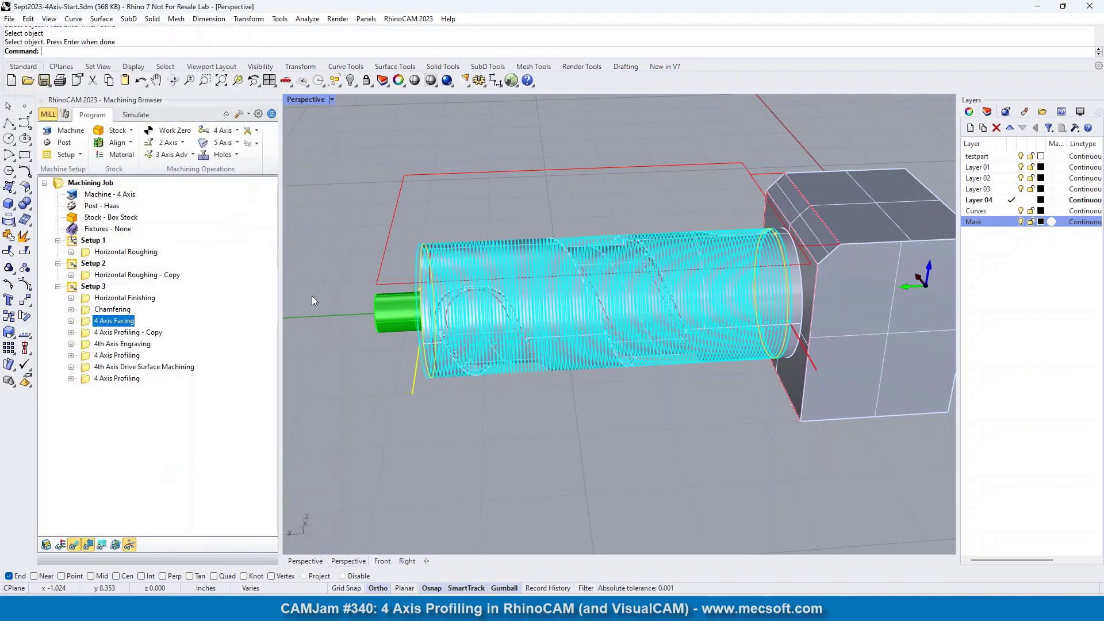
- Display the toolpath of Setup 3's last 4 Axis Profiling operation and inspect it around the spiral walls from the block side
click(99, 379)
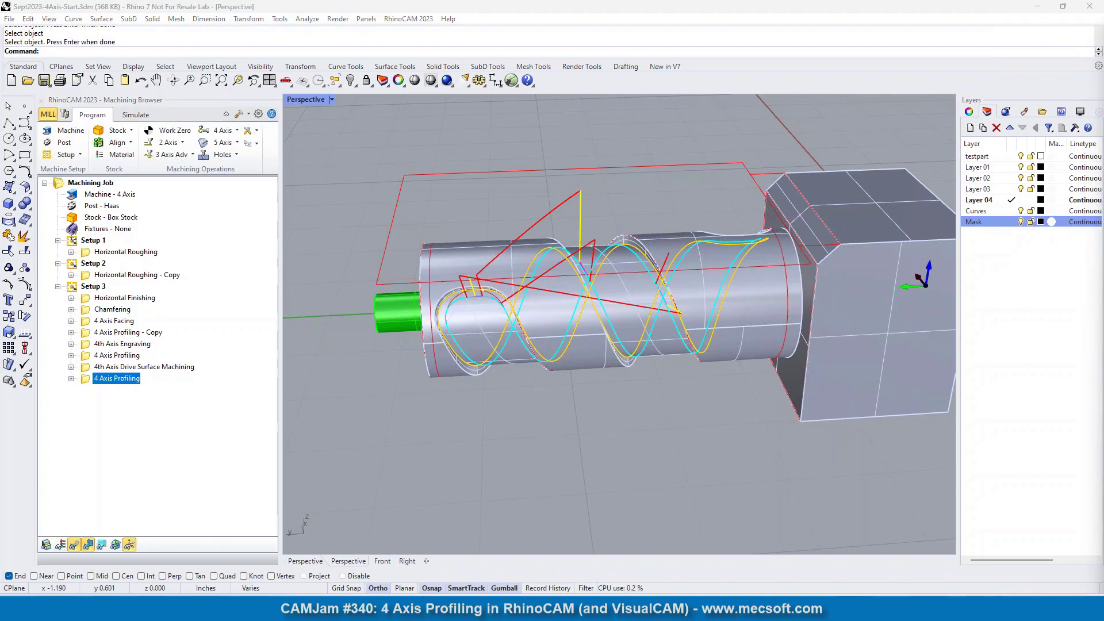
right_drag(714, 327, 560, 323)
scroll(560, 323, down, 4)
scroll(729, 270, up, 4)
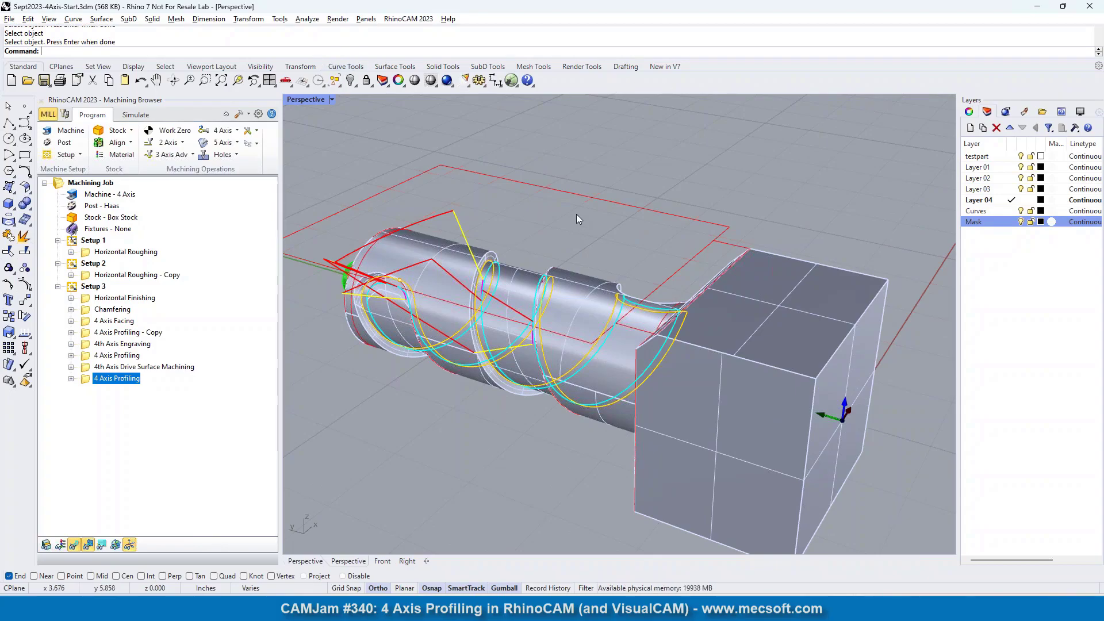
- Switch to the open 4axis-webinar.3dm model and examine the crossing grooves around its cylinder up close
key(alt+Tab)
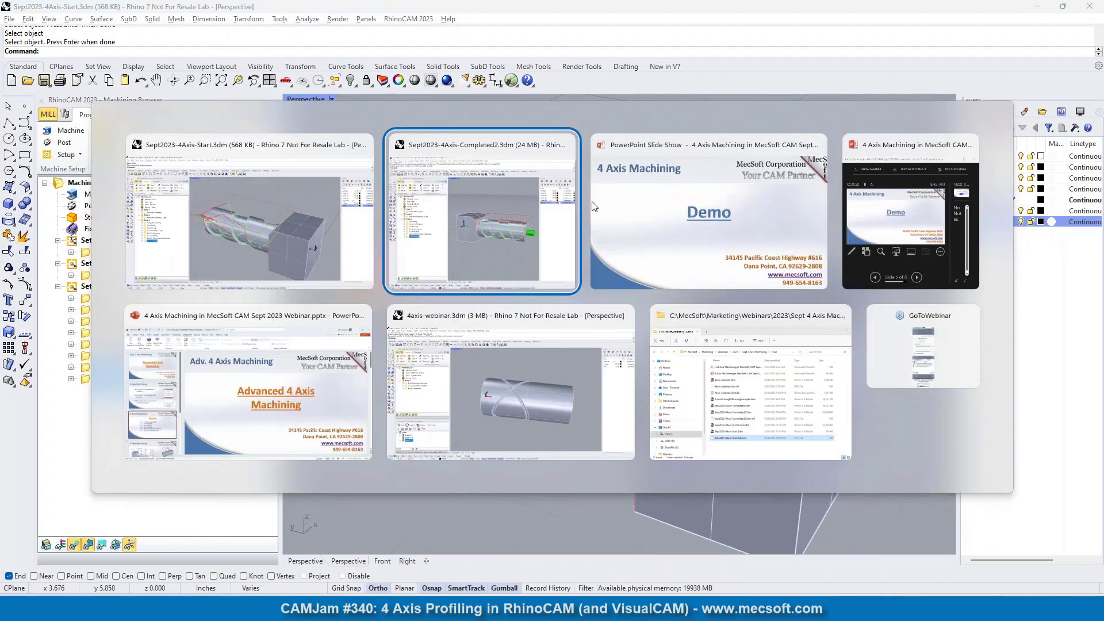
click(577, 373)
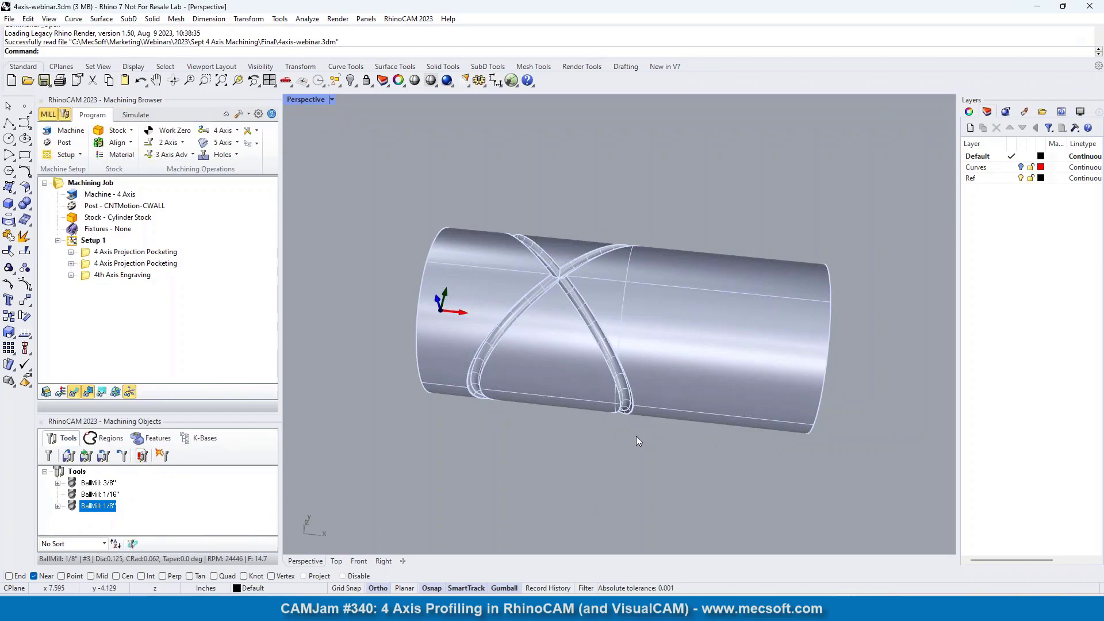
right_drag(691, 433, 667, 363)
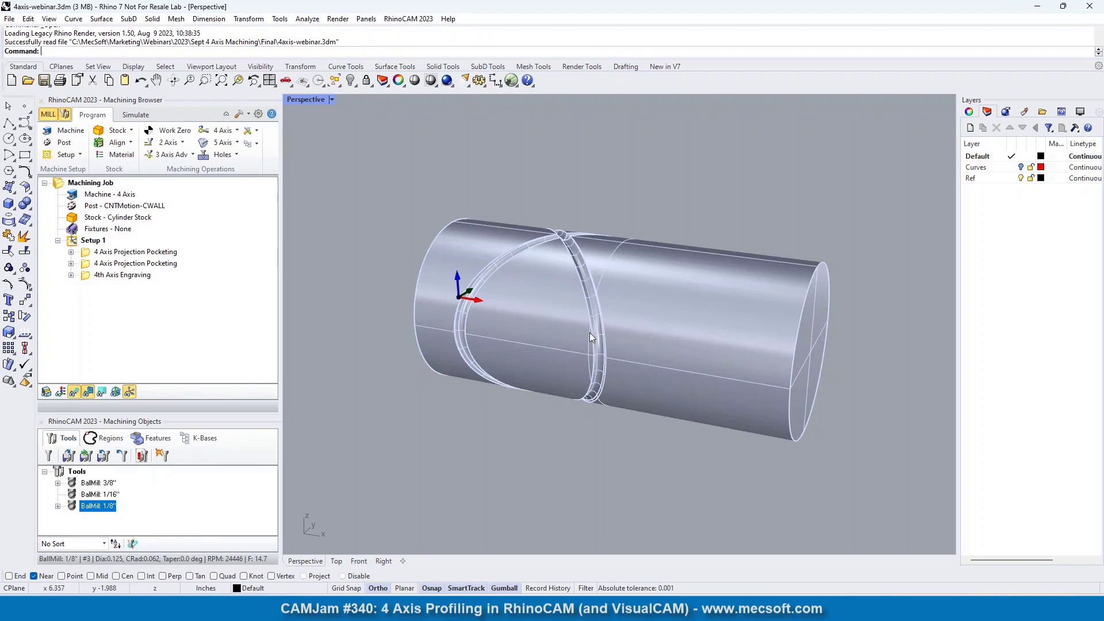
scroll(574, 253, up, 5)
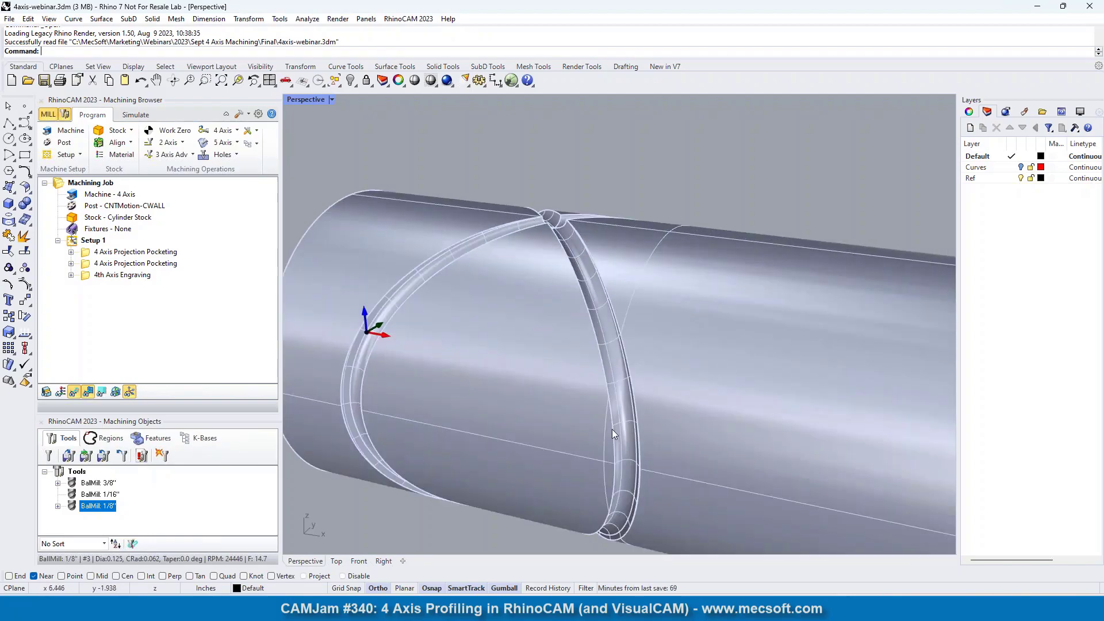